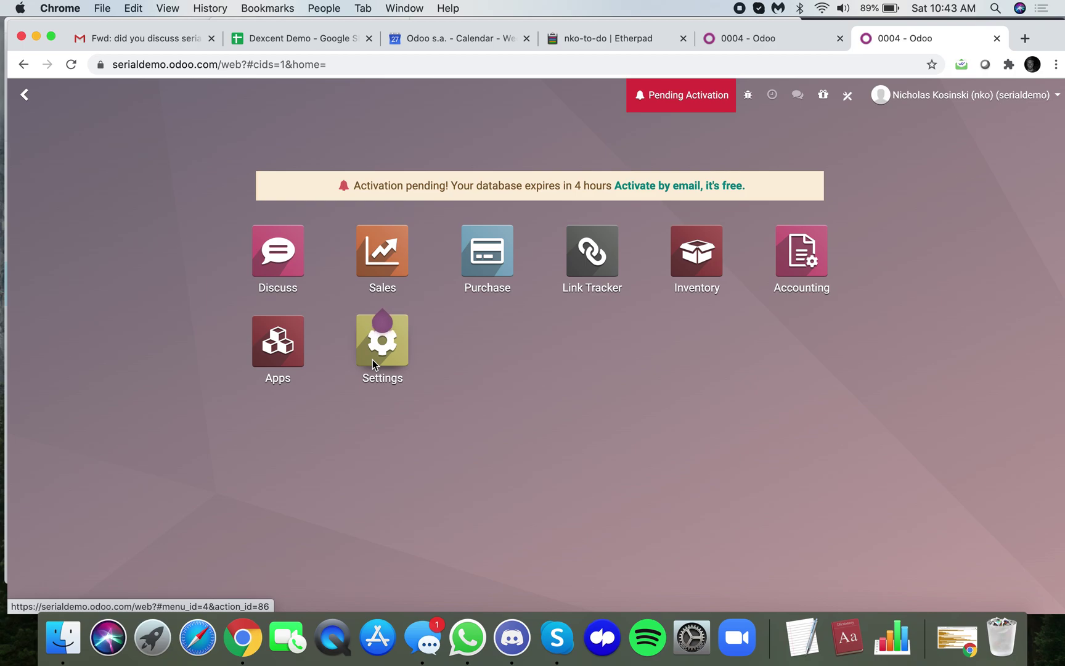
Step: Find Lots/Serial Numbers with a 'seria' search and open serial 0005's record
{"action": "type", "text": "seria"}
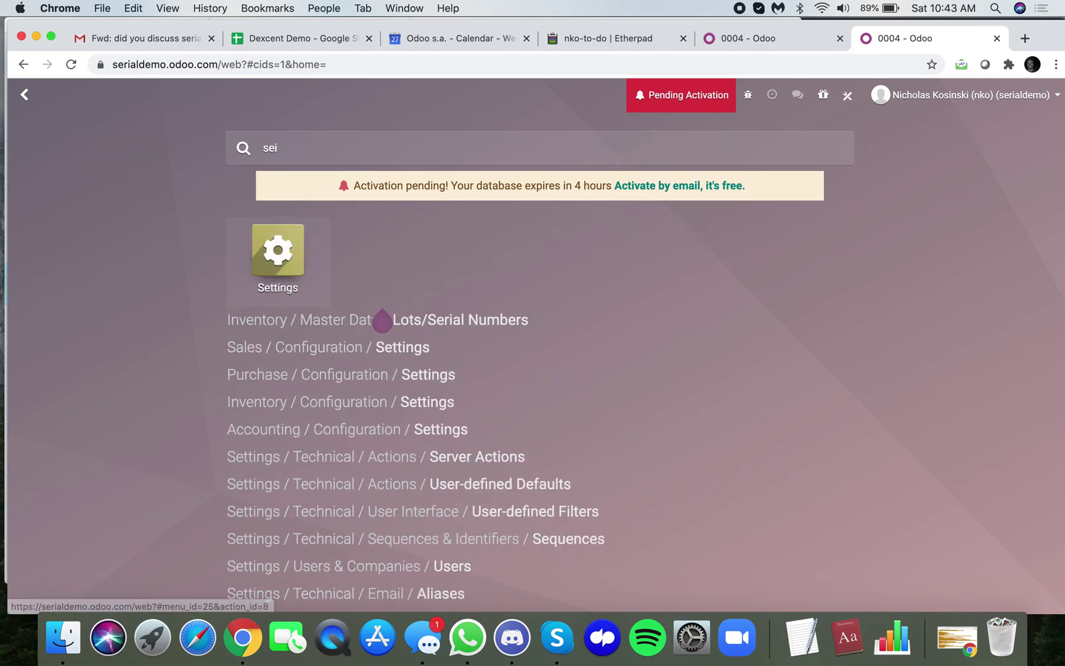
{"action": "key", "text": "Return"}
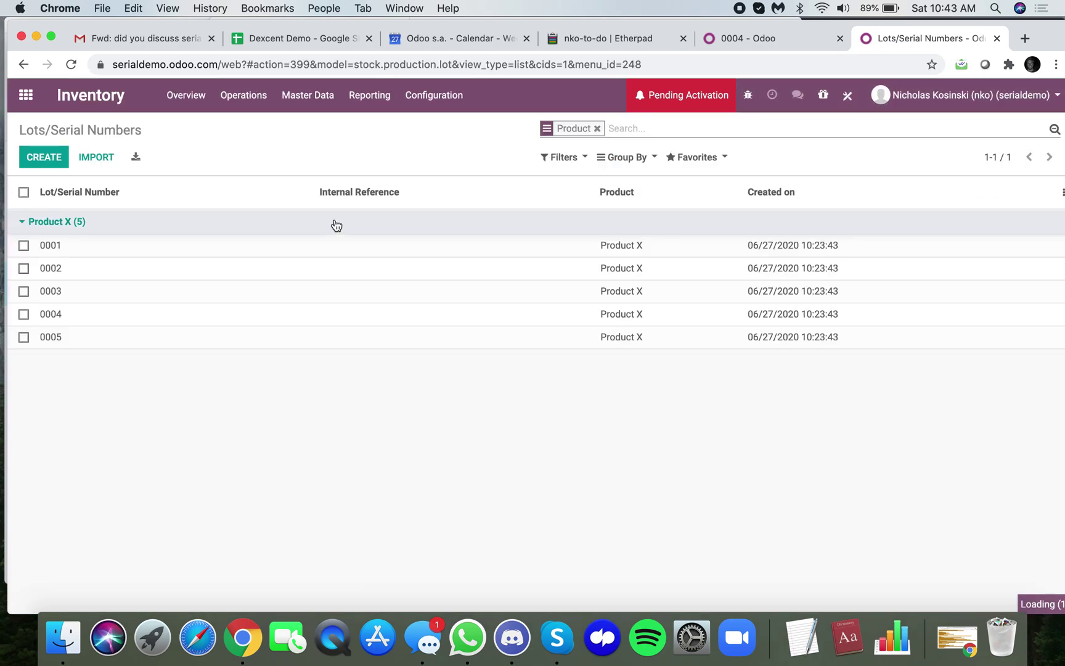
{"action": "left_click", "coordinate": [326, 331]}
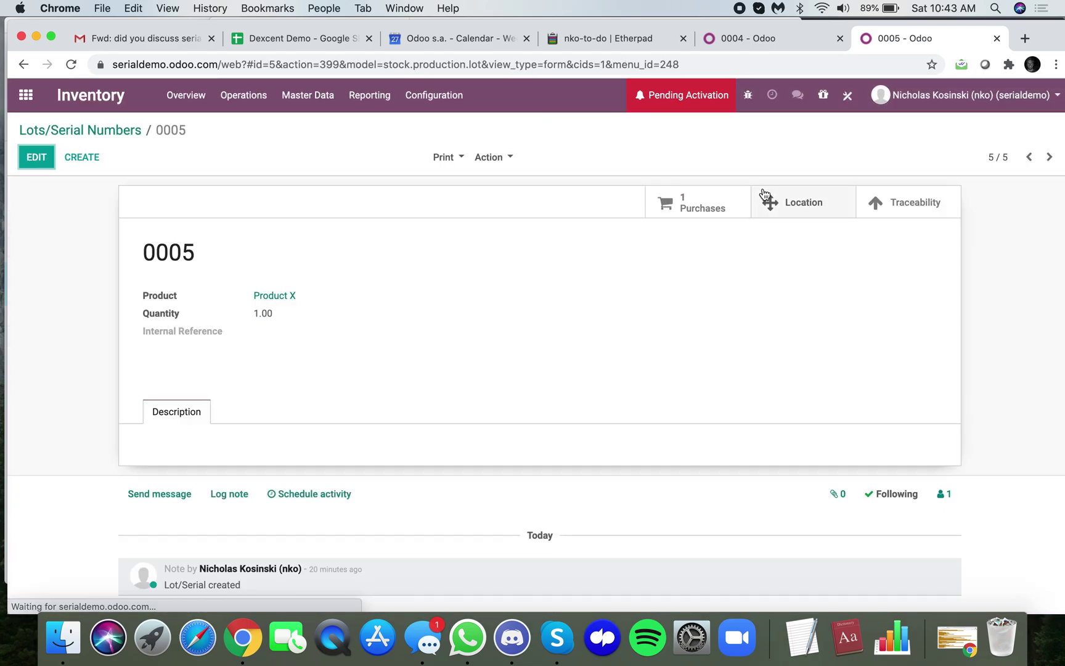
Step: Add a Text field labelled TID below Internal Reference on the serial number form in Studio
{"action": "left_click", "coordinate": [844, 100]}
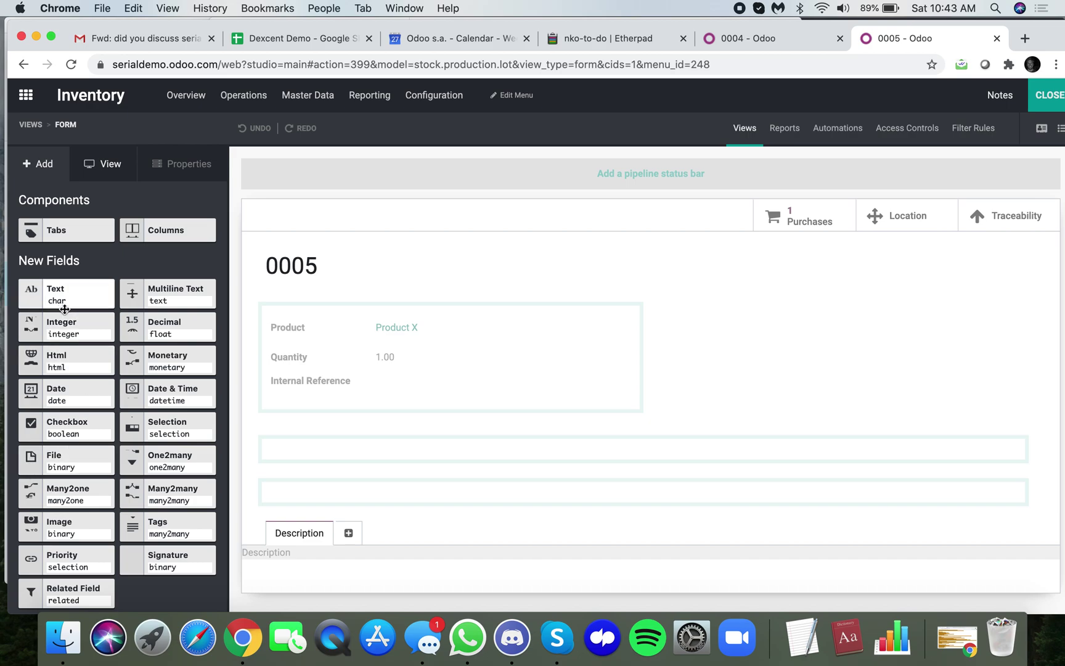
{"action": "left_click_drag", "start_coordinate": [82, 288], "coordinate": [352, 404]}
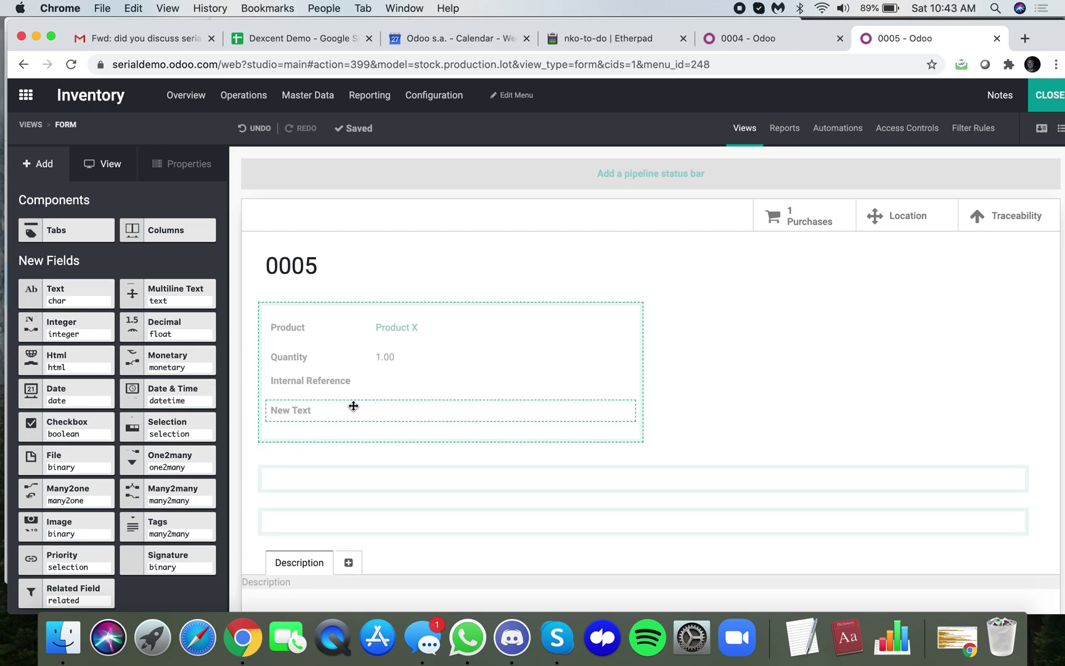
{"action": "type", "text": "TID"}
{"action": "left_click", "coordinate": [383, 274]}
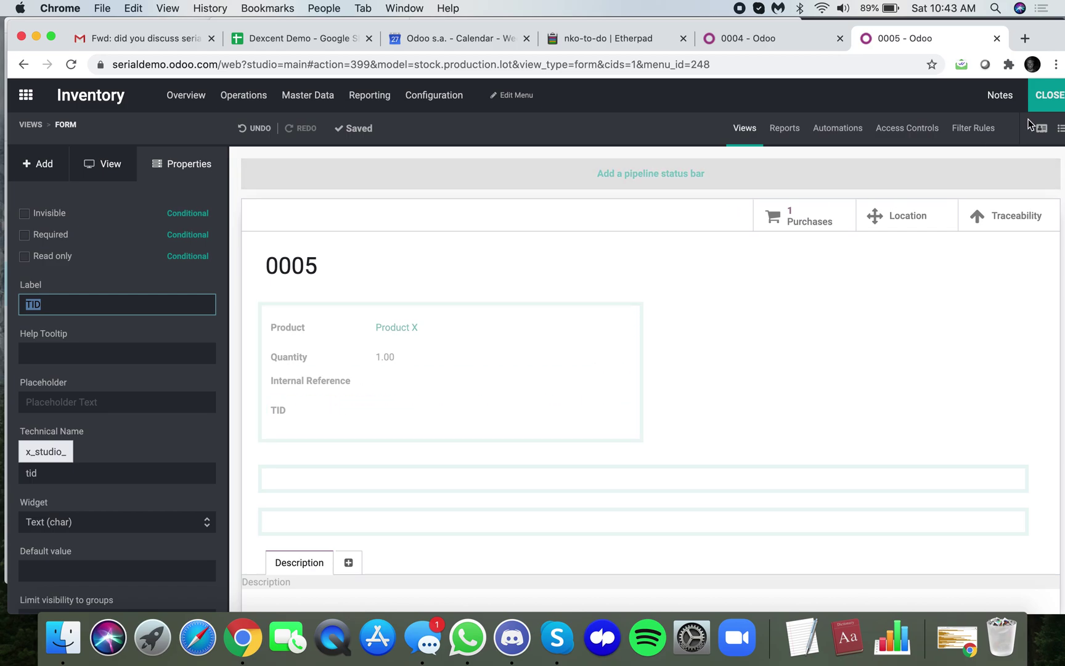
{"action": "left_click", "coordinate": [1050, 97]}
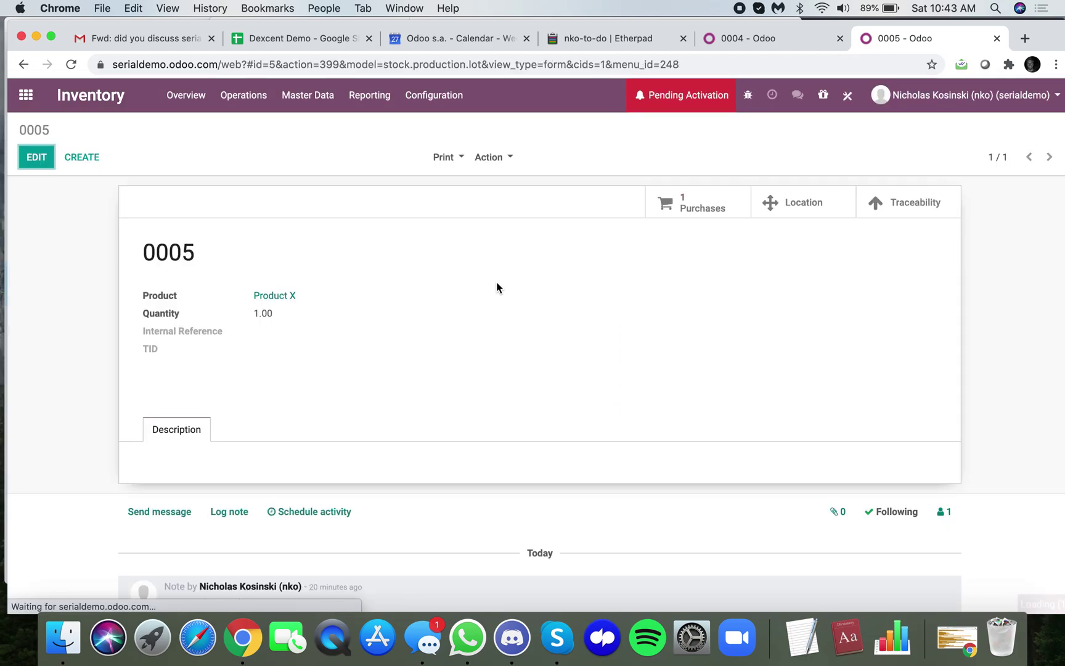
Step: Enter TID 12345 on serial 0005 and save the record
{"action": "left_click", "coordinate": [38, 159]}
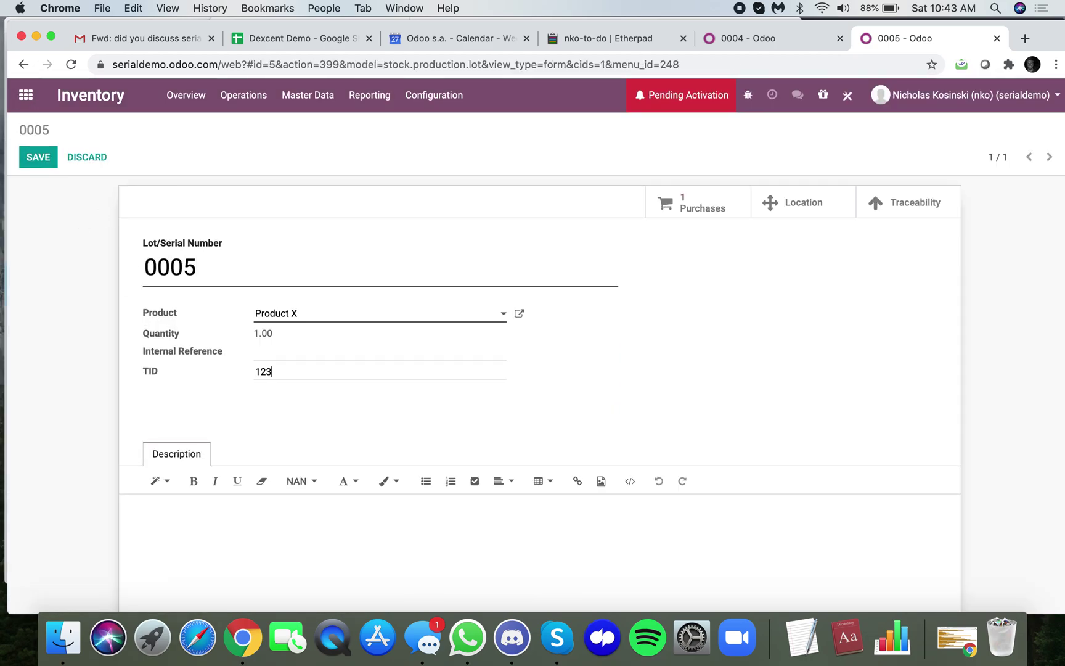
{"action": "left_click", "coordinate": [38, 164]}
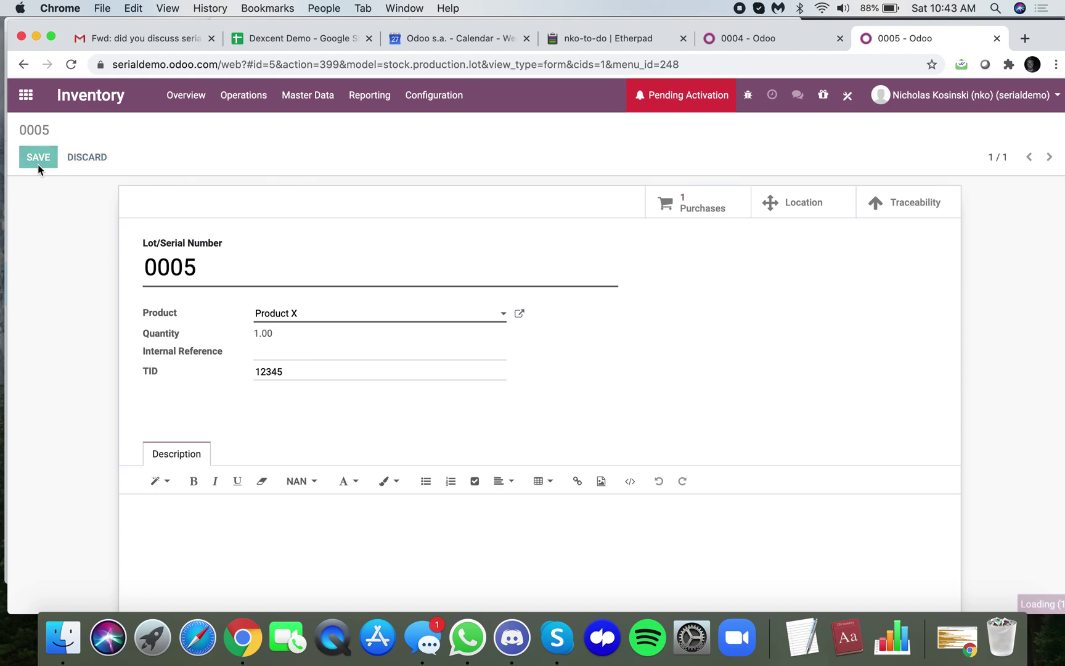
{"action": "left_click", "coordinate": [25, 104]}
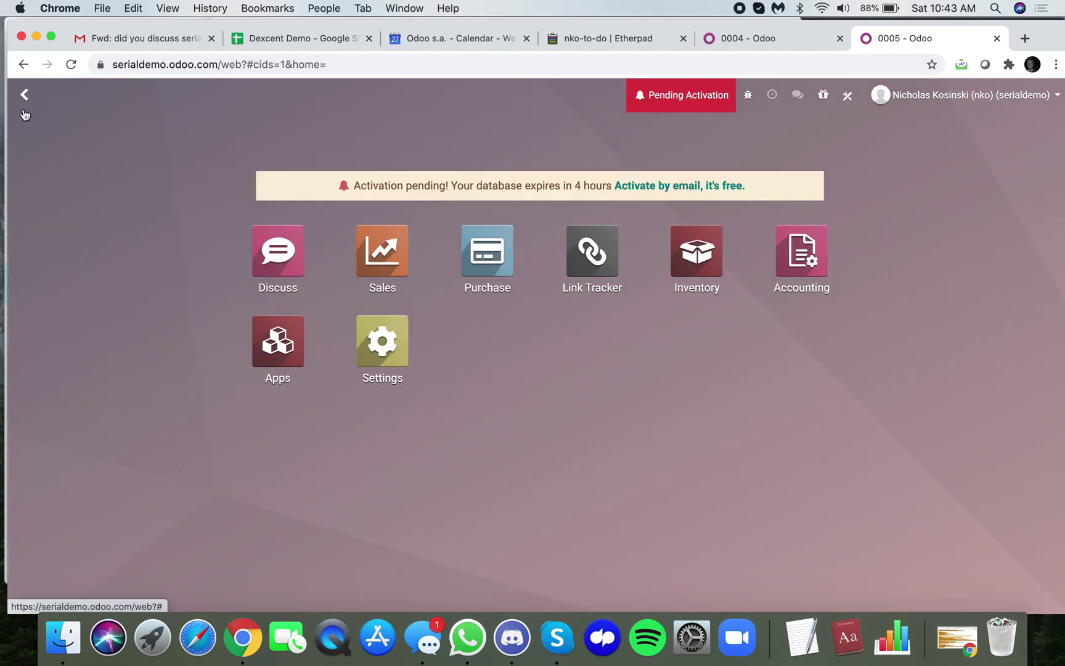
Step: Start a new quotation in Sales Orders and create a new customer for it
{"action": "type", "text": "order"}
{"action": "key", "text": "Return"}
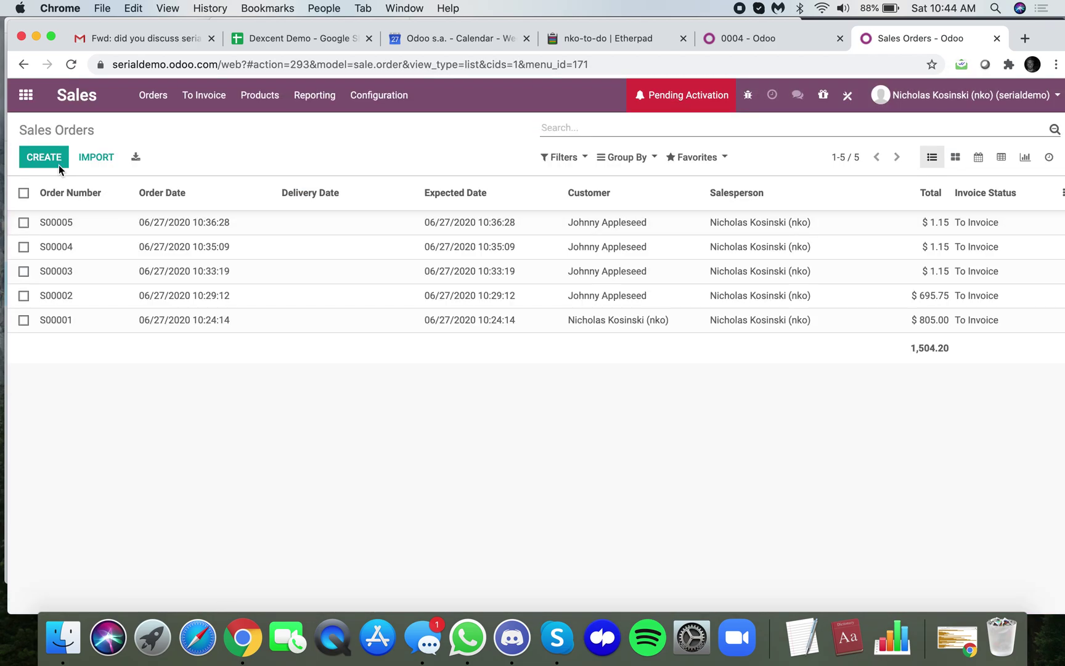
{"action": "left_click", "coordinate": [49, 159]}
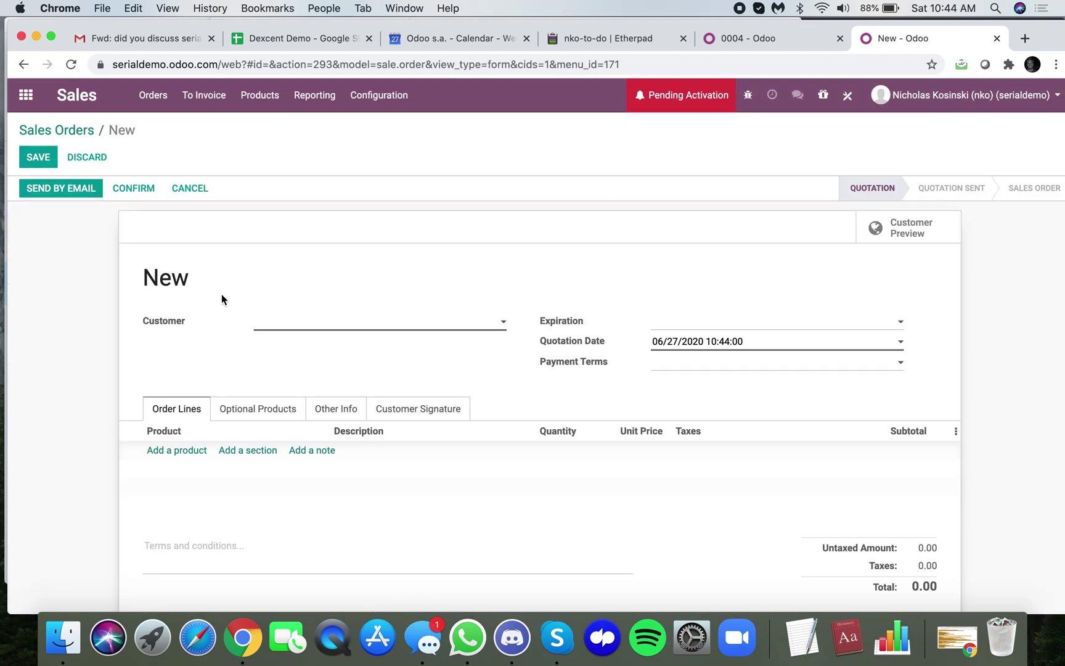
{"action": "type", "text": "James "}
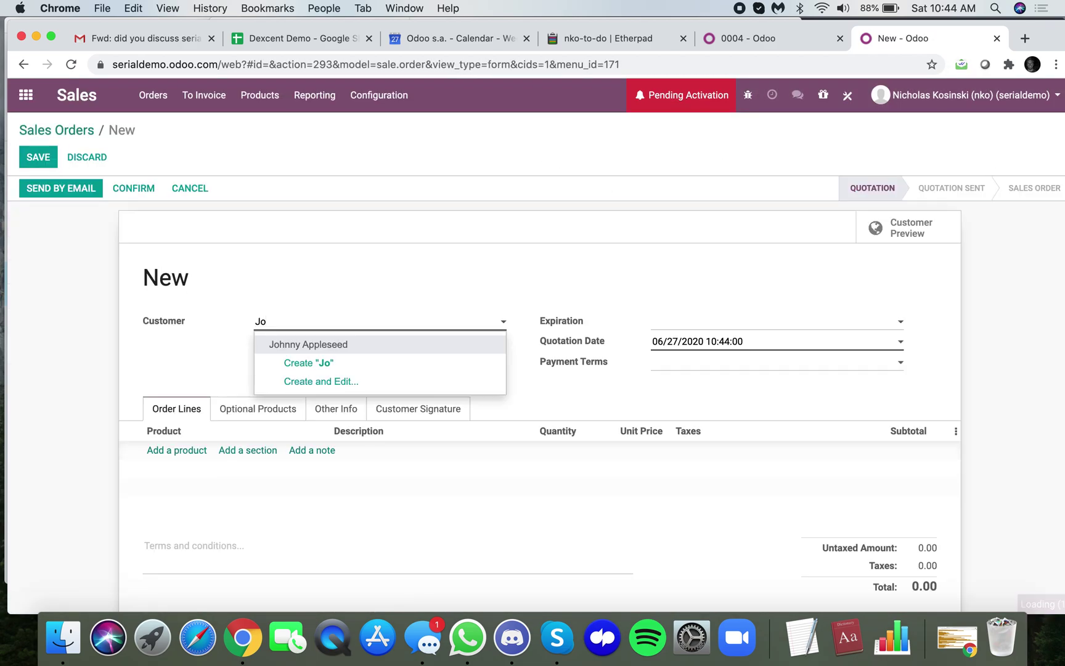
{"action": "type", "text": "Bond"}
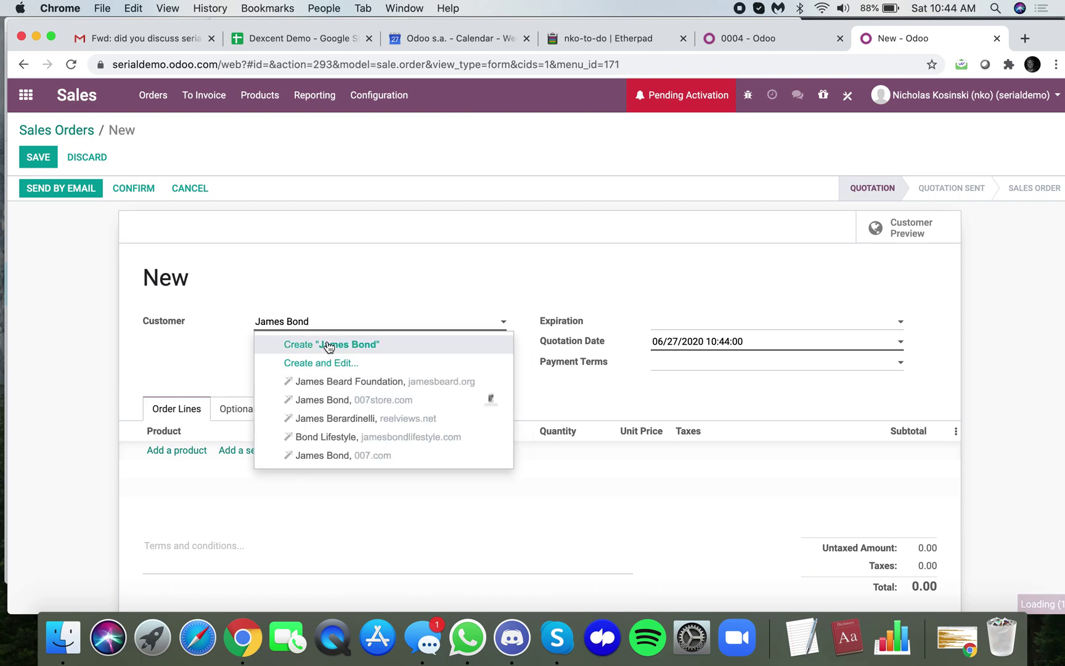
{"action": "left_click", "coordinate": [336, 343]}
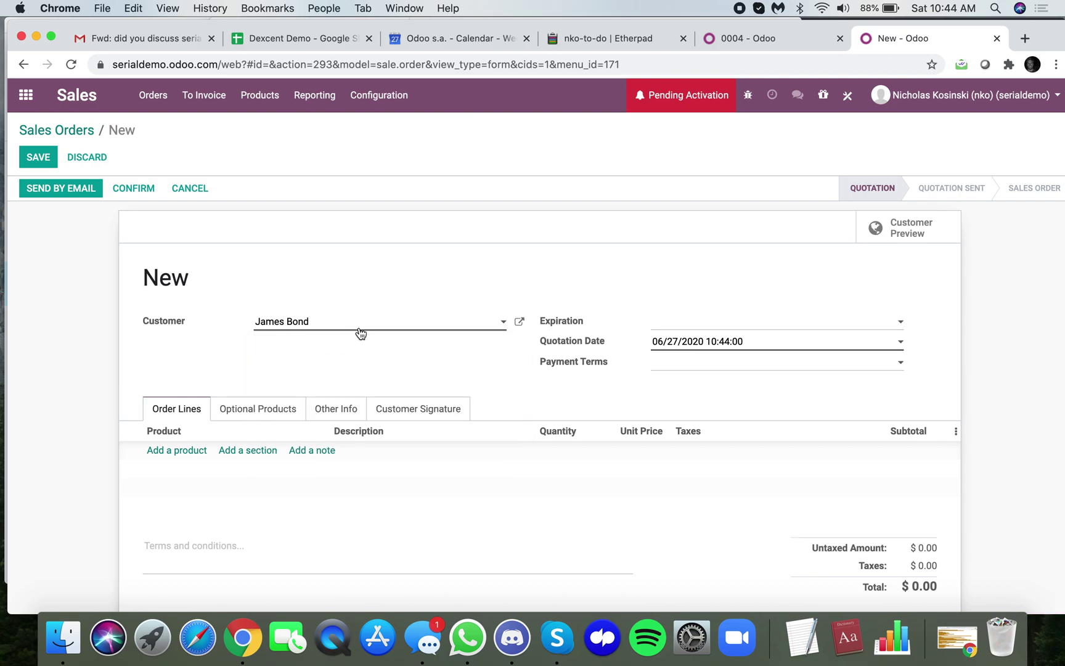
Step: Add one Product X at unit price 500, confirm order S00006, and open its delivery
{"action": "left_click", "coordinate": [180, 449]}
{"action": "left_click", "coordinate": [199, 452]}
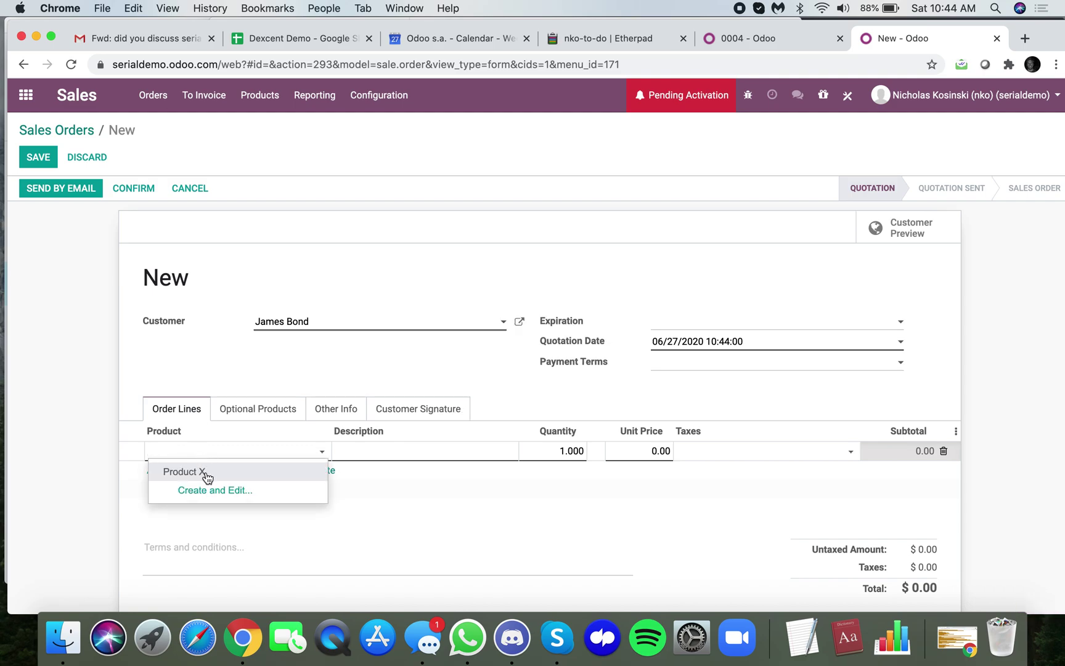
{"action": "left_click", "coordinate": [207, 476]}
{"action": "left_click", "coordinate": [622, 451]}
{"action": "type", "text": "500"}
{"action": "left_click", "coordinate": [375, 486]}
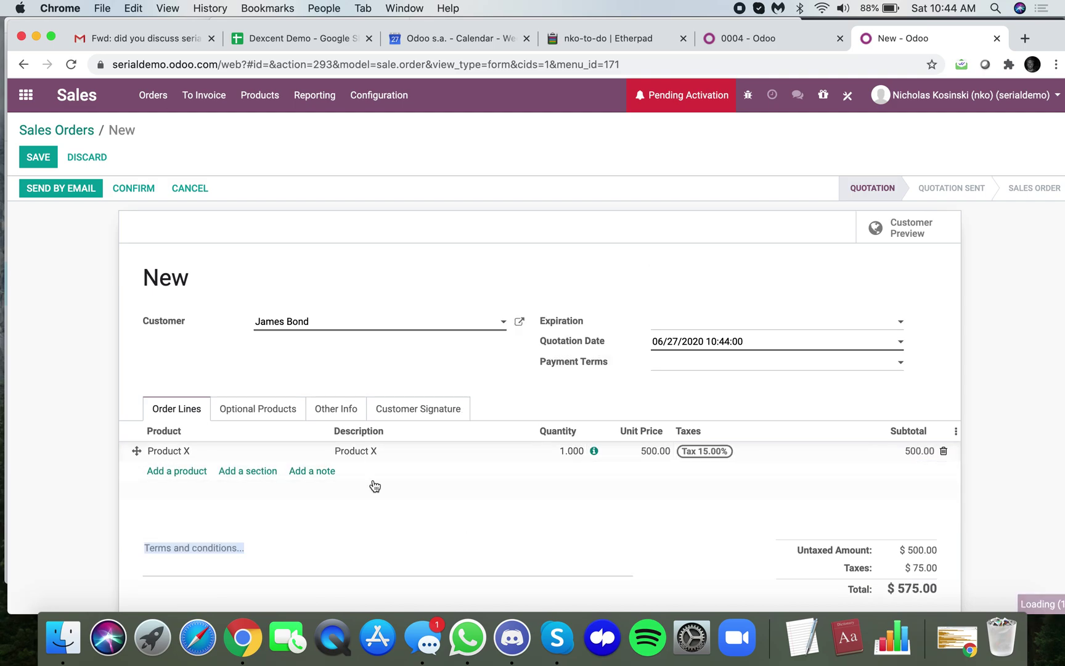
{"action": "left_click", "coordinate": [38, 158]}
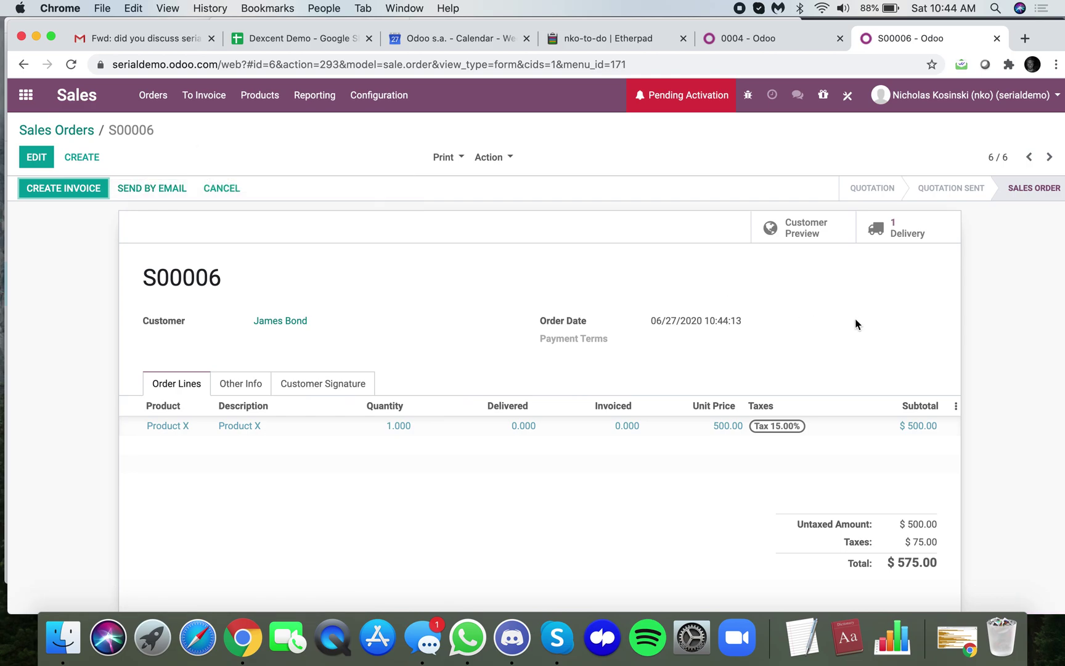
{"action": "left_click", "coordinate": [912, 240]}
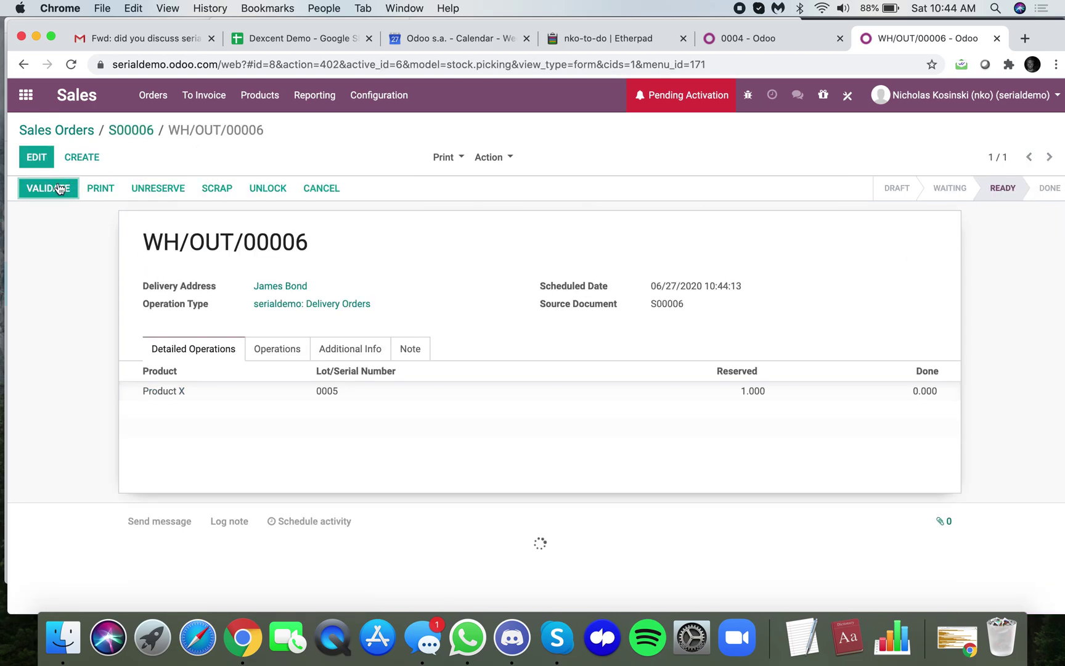
Step: Validate delivery WH/OUT/00006 as an immediate transfer, shipping serial 0005
{"action": "left_click", "coordinate": [48, 188]}
{"action": "left_click", "coordinate": [210, 228]}
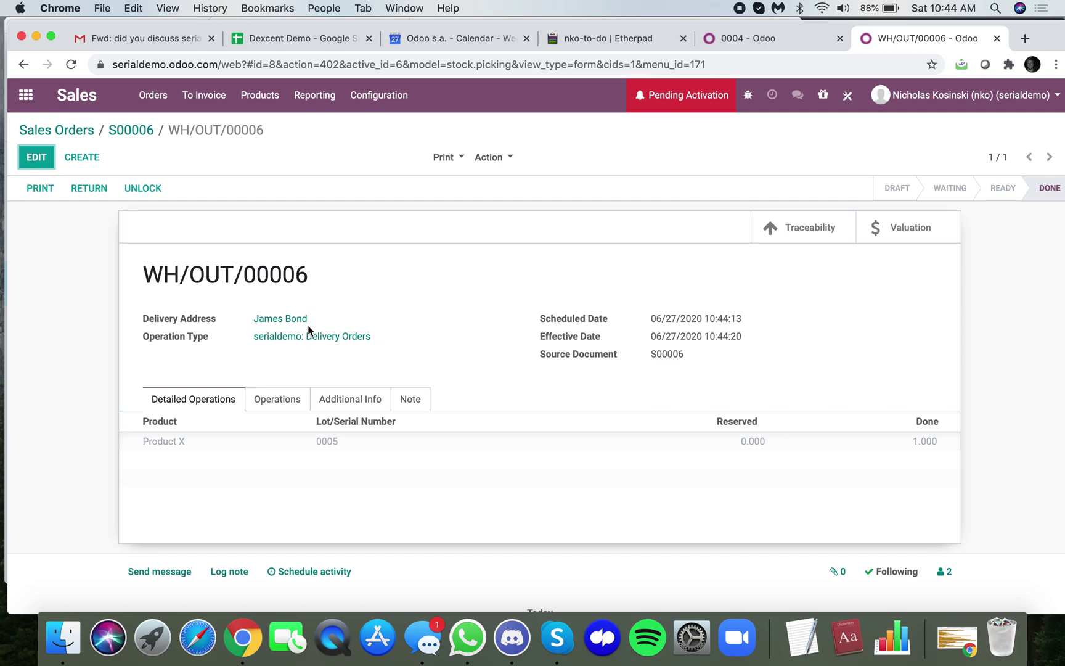
{"action": "left_click", "coordinate": [19, 102]}
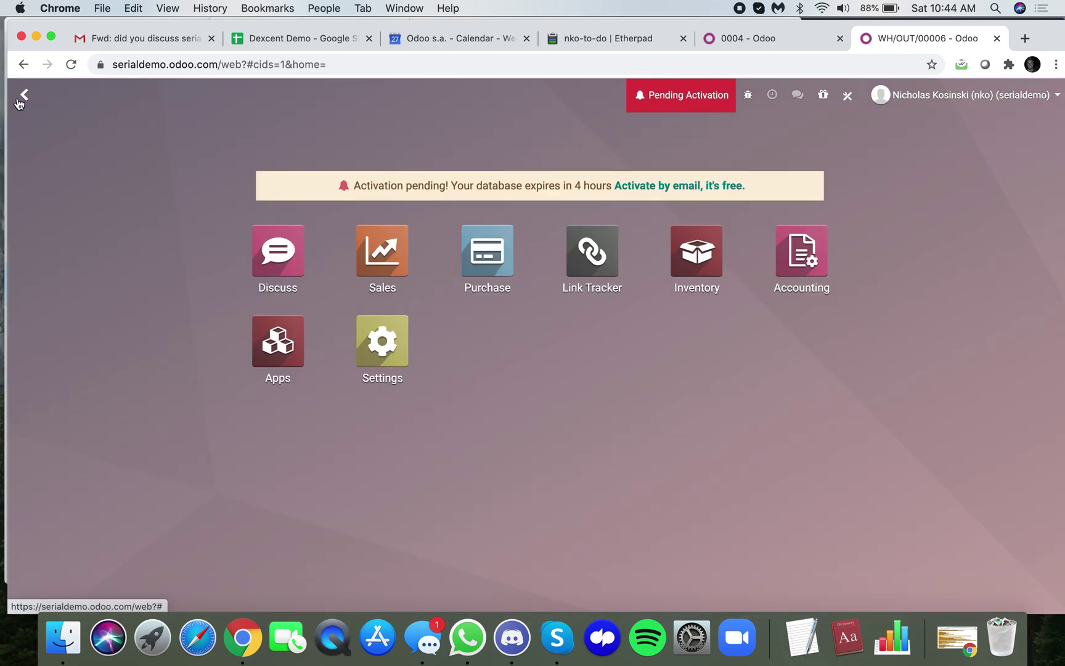
Step: Reopen serial 0005, confirm it links to sales order S00006, and return to the serials list
{"action": "type", "text": "serial"}
{"action": "key", "text": "Return"}
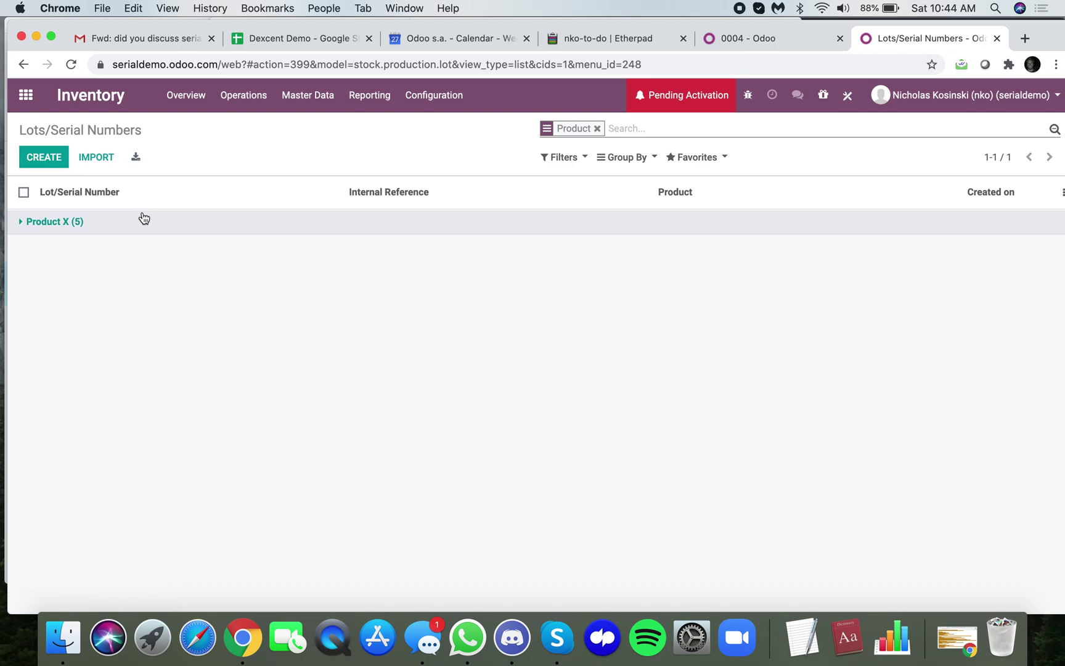
{"action": "left_click", "coordinate": [144, 218]}
{"action": "left_click", "coordinate": [152, 338]}
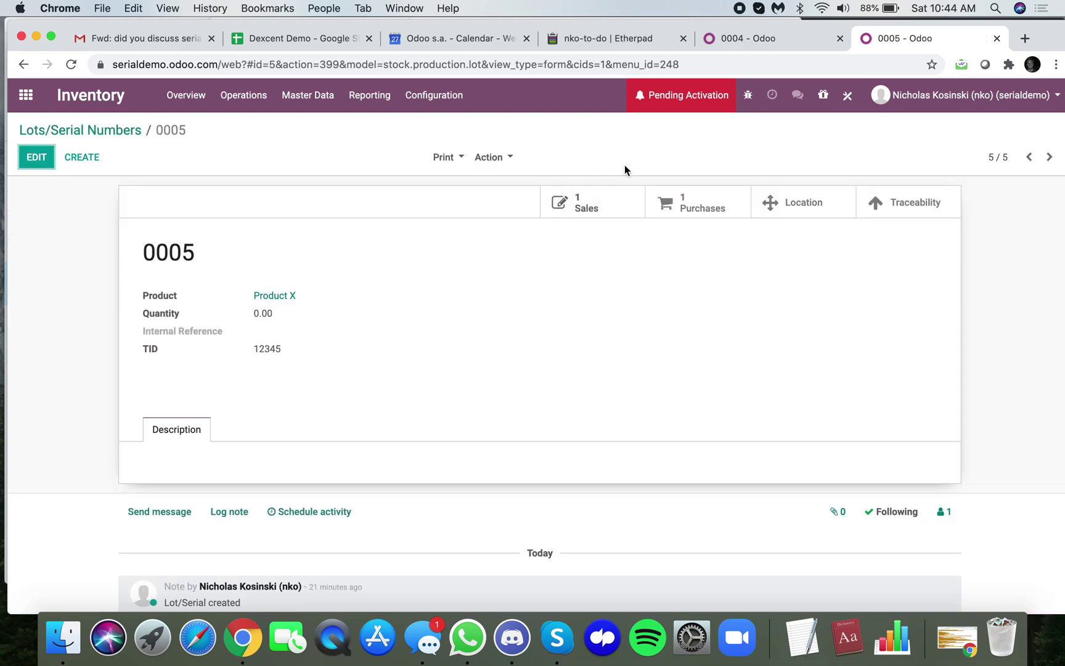
{"action": "left_click", "coordinate": [605, 194]}
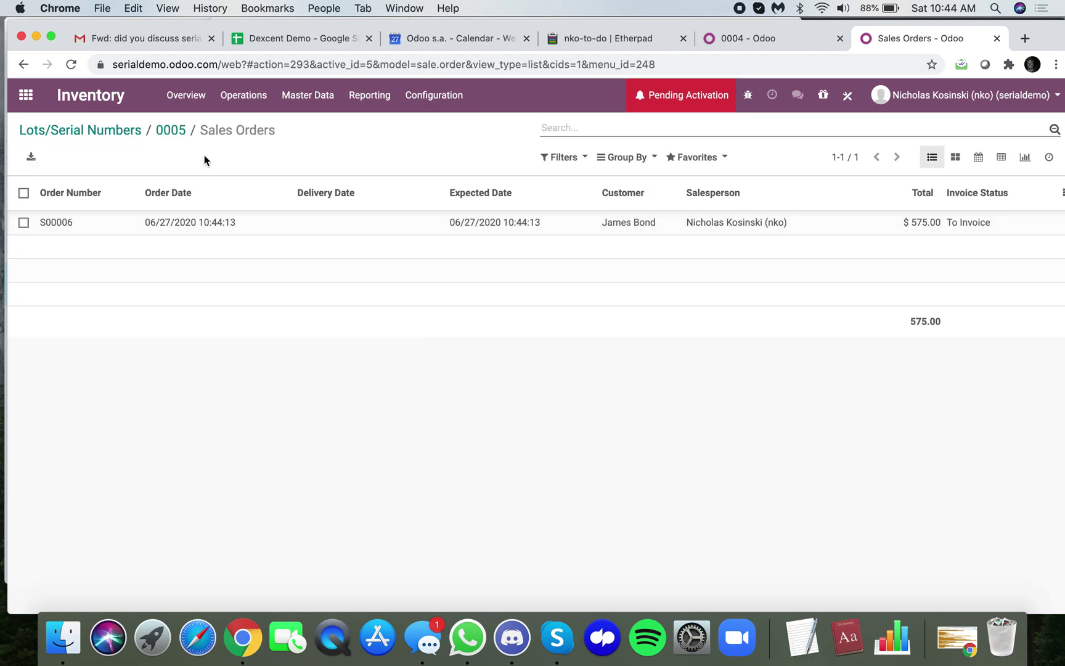
{"action": "left_click", "coordinate": [174, 133]}
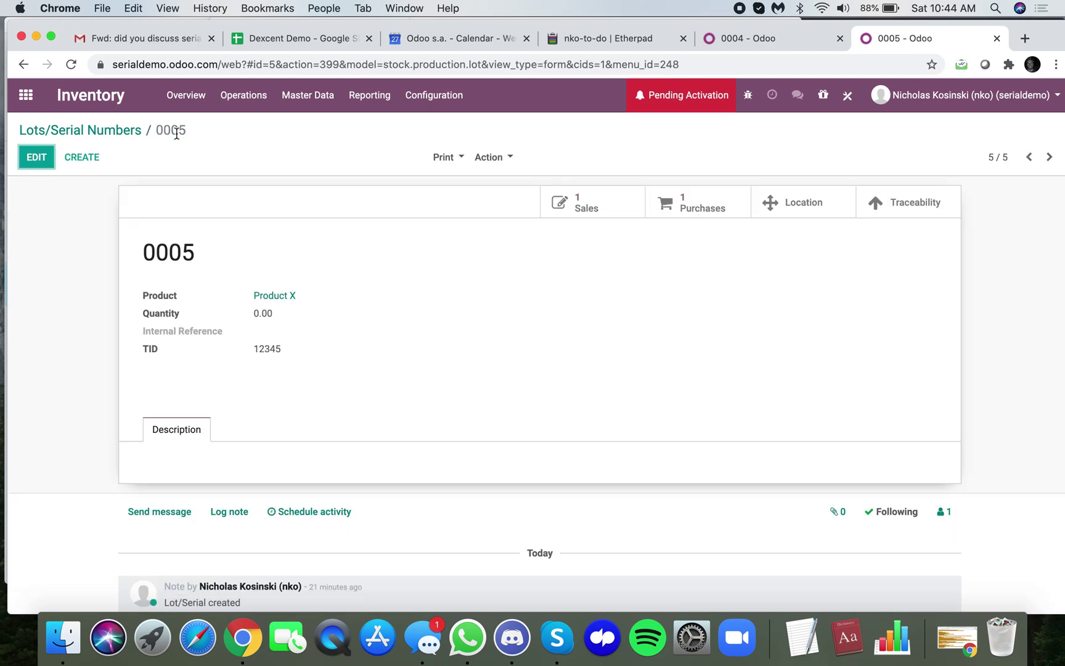
{"action": "left_click", "coordinate": [503, 159]}
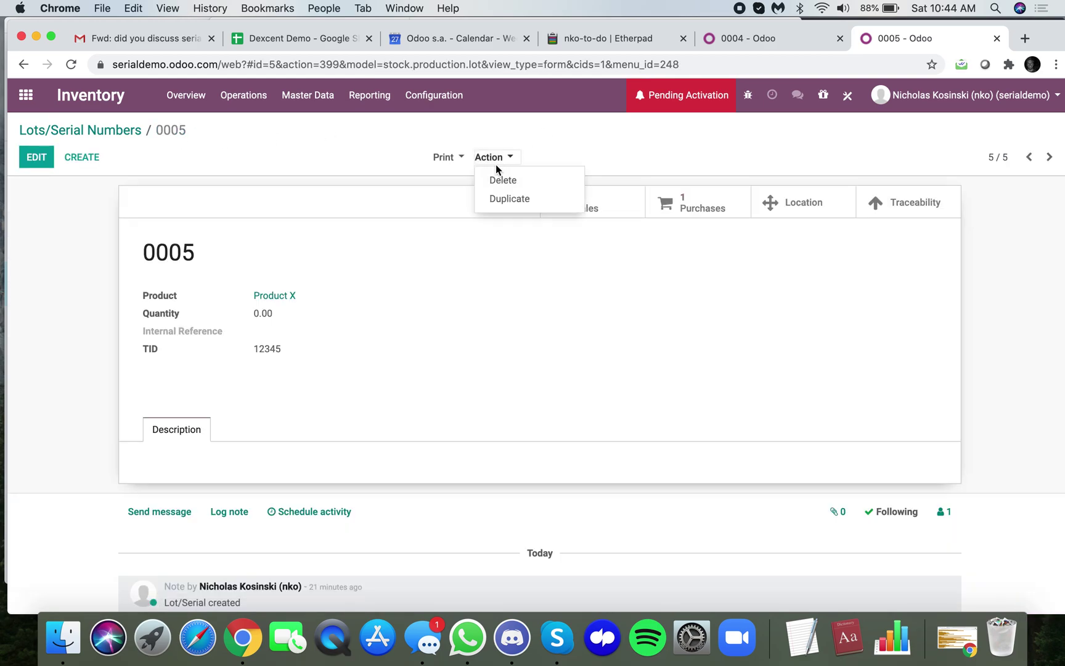
{"action": "left_click", "coordinate": [123, 131]}
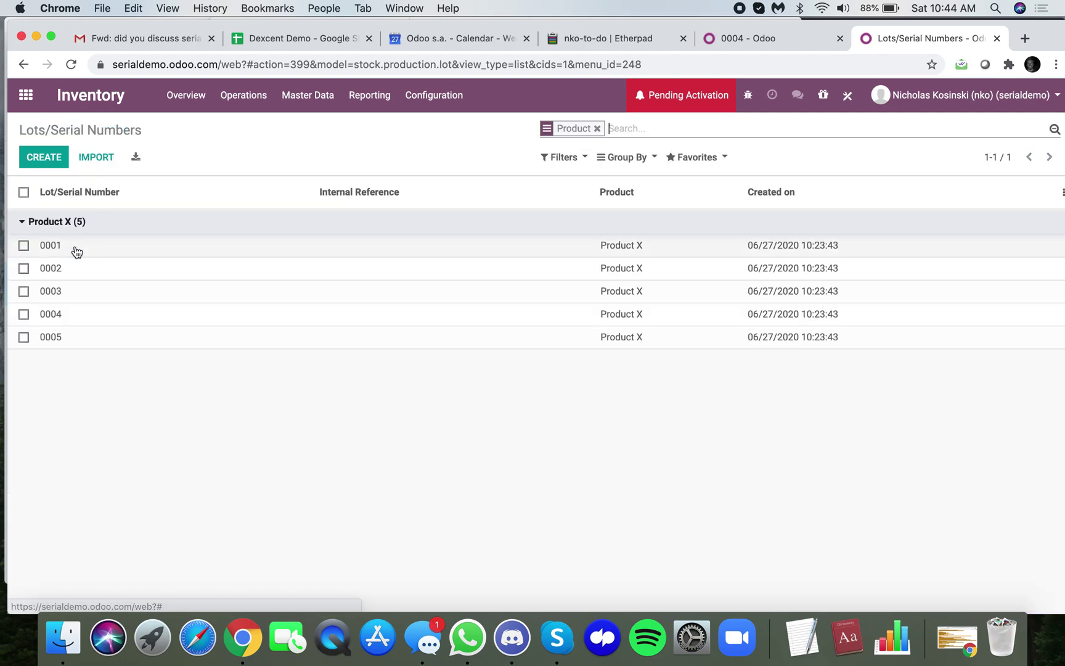
Step: Select serial 0005 and open the Export Data dialog
{"action": "left_click", "coordinate": [23, 337]}
{"action": "left_click", "coordinate": [496, 157]}
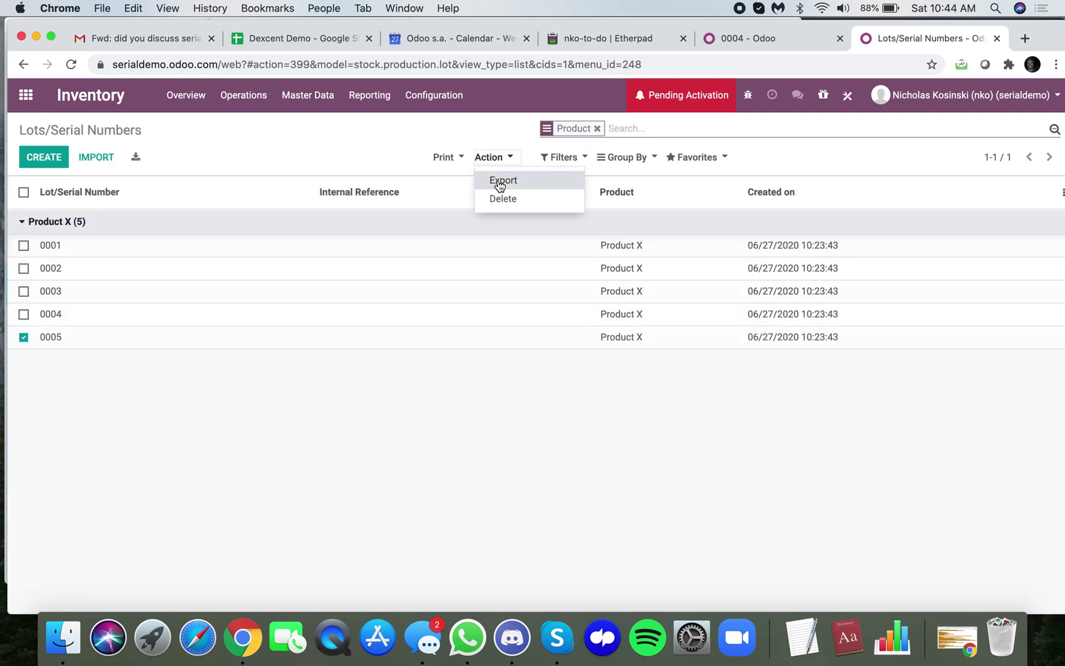
{"action": "left_click", "coordinate": [500, 178]}
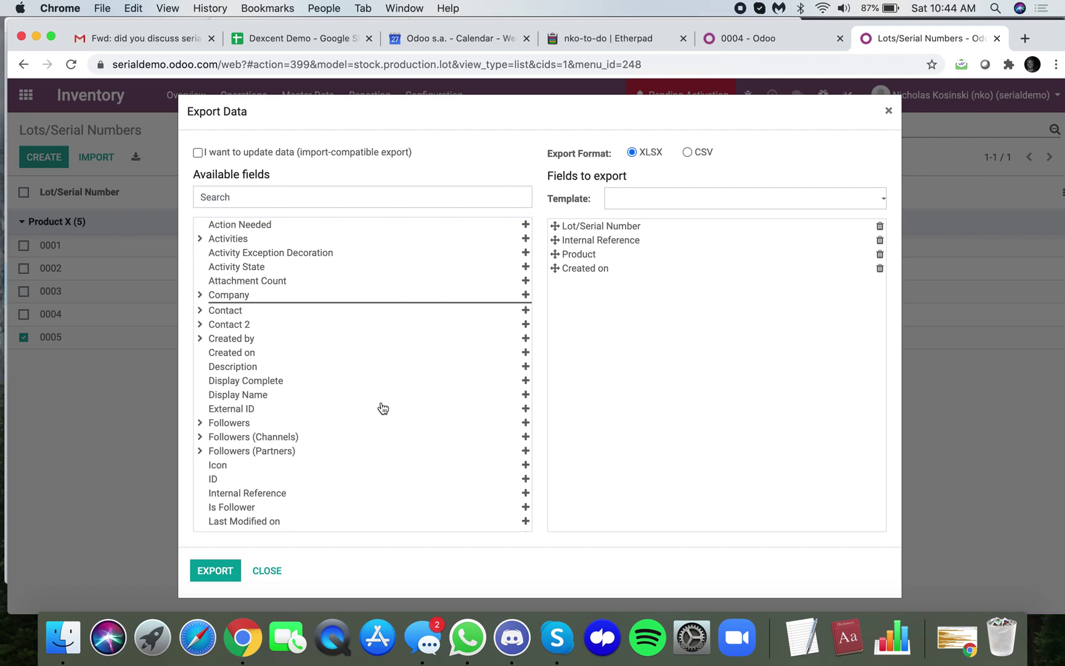
Step: Add Sales Orders/Customer/Name to the fields to export
{"action": "scroll", "coordinate": [383, 408], "scroll_direction": "down", "scroll_amount": 10}
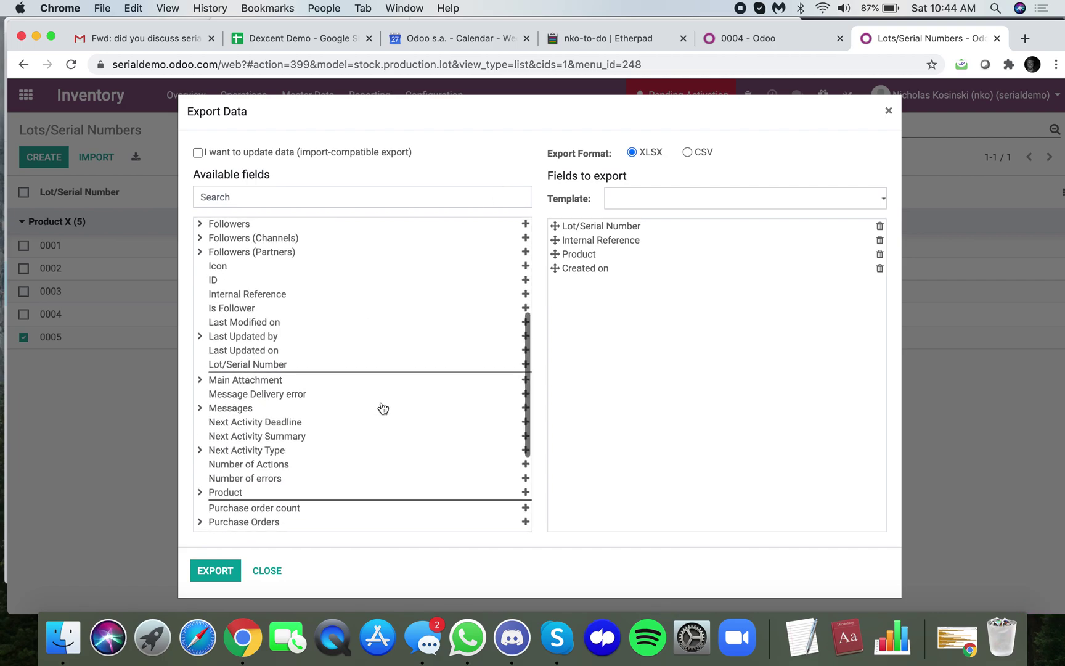
{"action": "scroll", "coordinate": [383, 408], "scroll_direction": "down", "scroll_amount": 1}
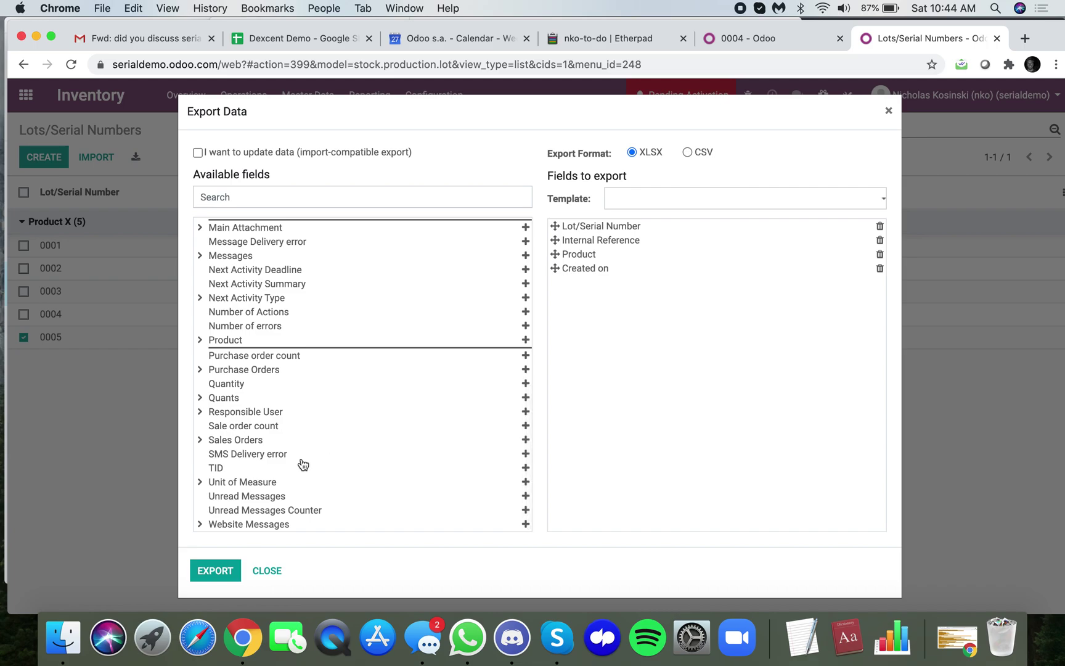
{"action": "left_click", "coordinate": [245, 441]}
{"action": "scroll", "coordinate": [342, 505], "scroll_direction": "down", "scroll_amount": 5}
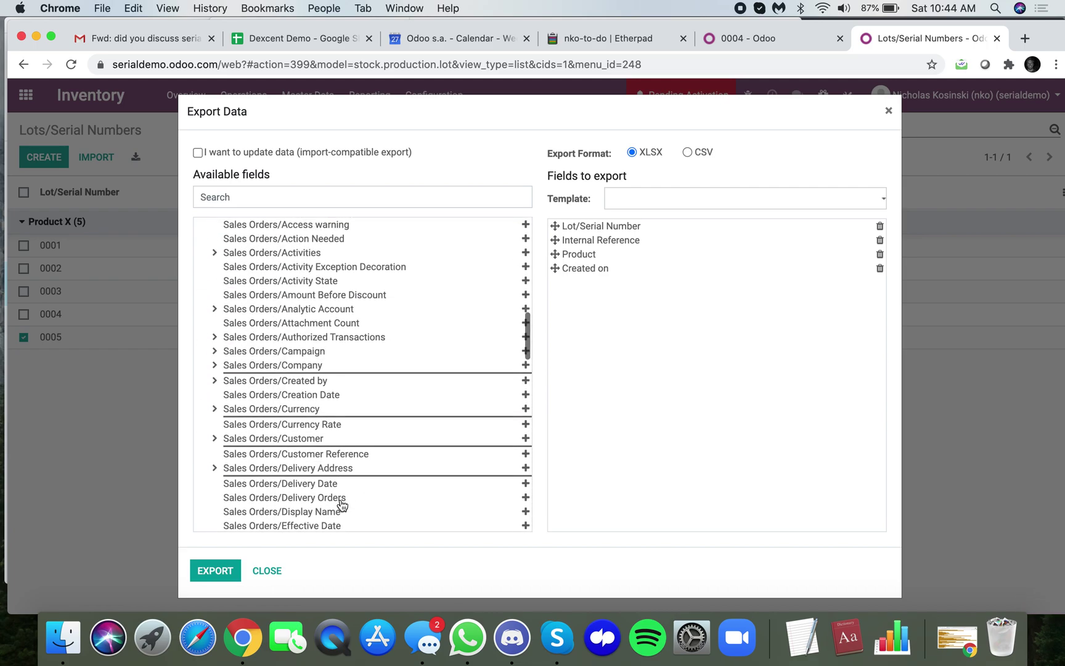
{"action": "scroll", "coordinate": [342, 505], "scroll_direction": "down", "scroll_amount": 2}
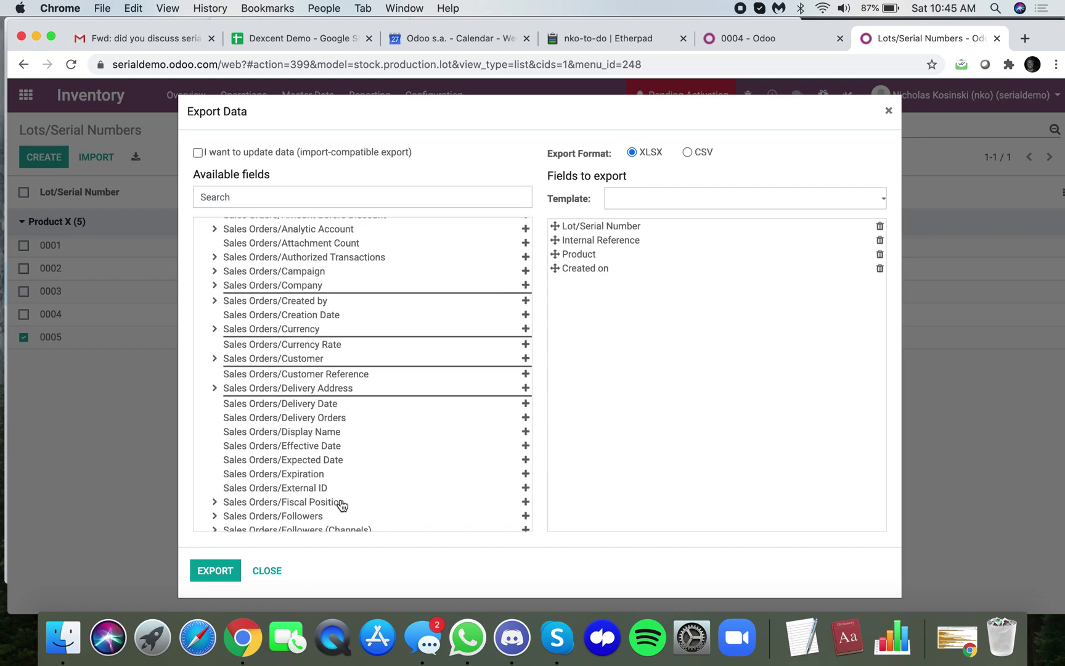
{"action": "left_click", "coordinate": [317, 361]}
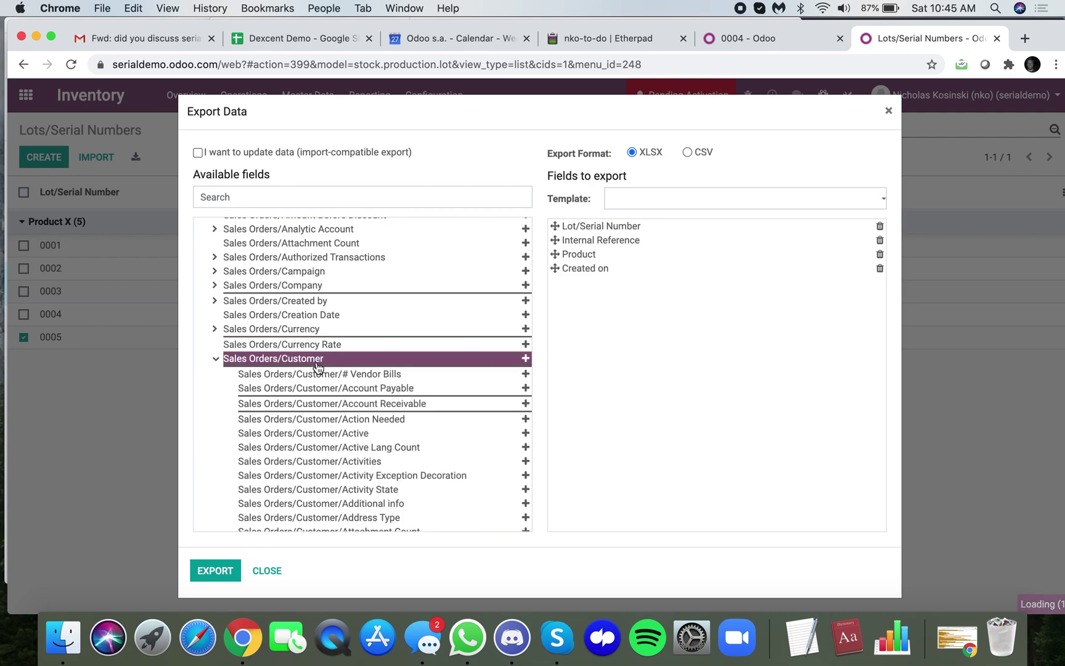
{"action": "scroll", "coordinate": [432, 487], "scroll_direction": "down", "scroll_amount": 3}
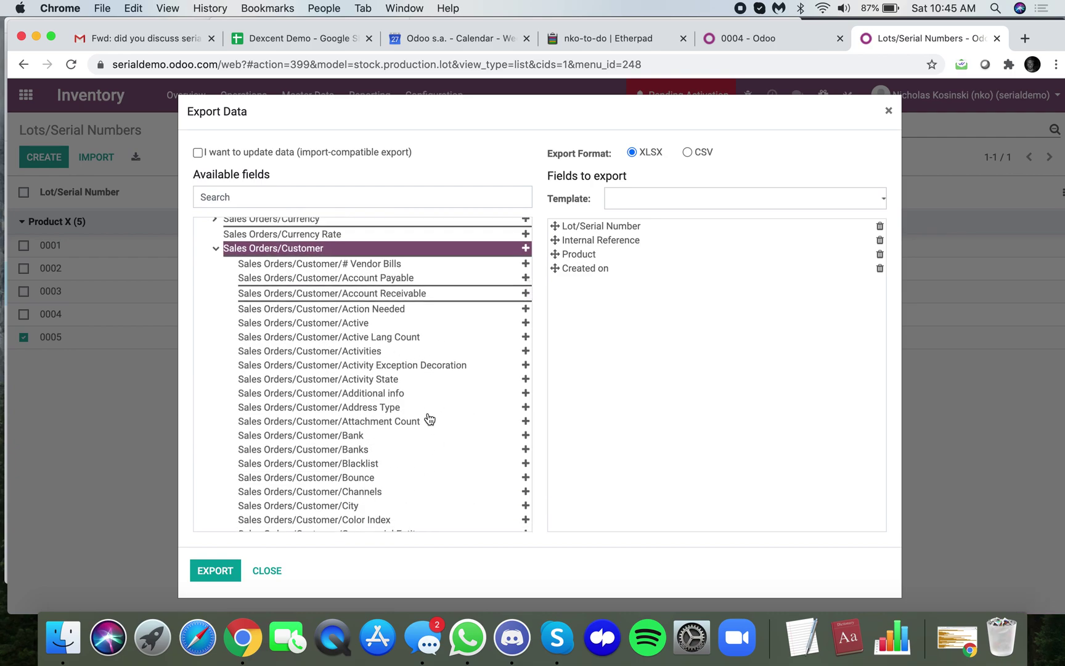
{"action": "scroll", "coordinate": [430, 419], "scroll_direction": "down", "scroll_amount": 6}
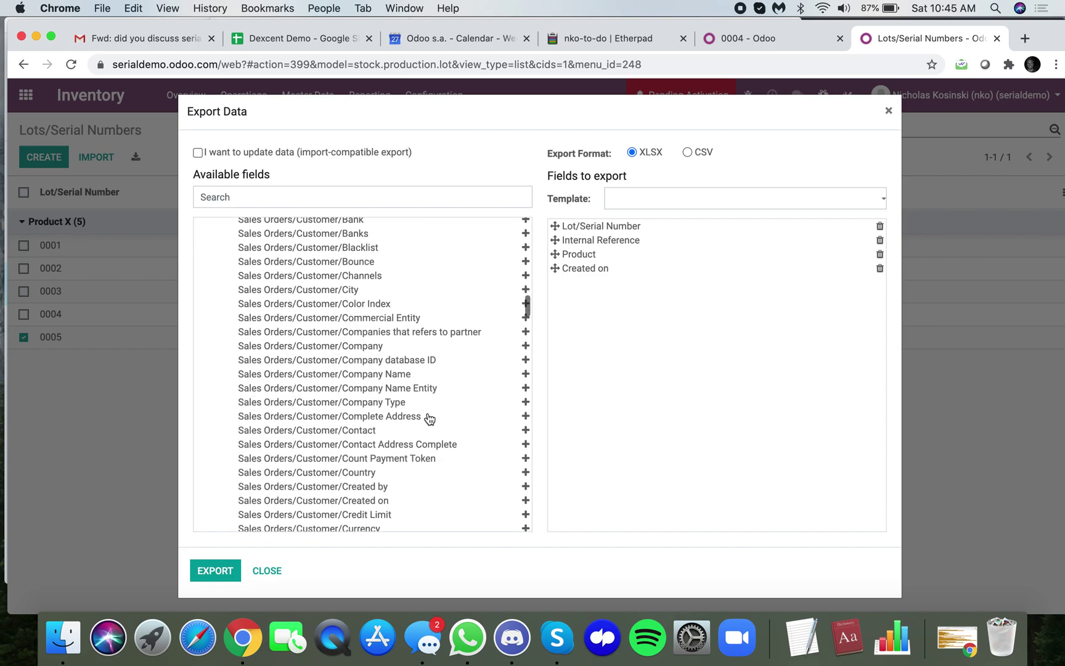
{"action": "scroll", "coordinate": [430, 419], "scroll_direction": "down", "scroll_amount": 1}
{"action": "scroll", "coordinate": [430, 419], "scroll_direction": "down", "scroll_amount": 10}
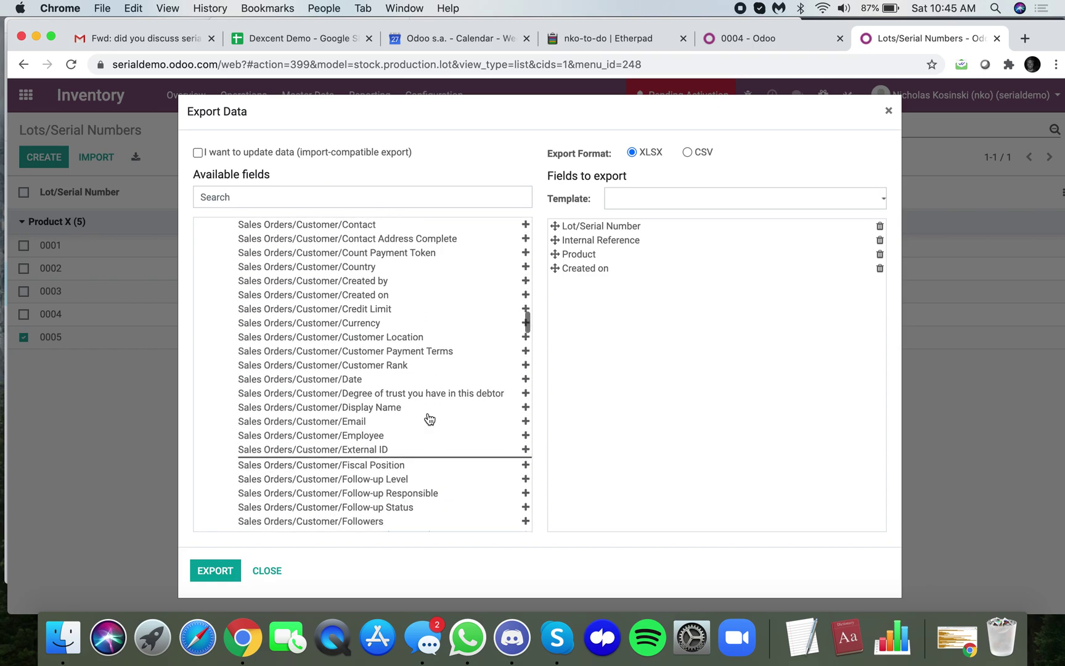
{"action": "scroll", "coordinate": [430, 419], "scroll_direction": "down", "scroll_amount": 12}
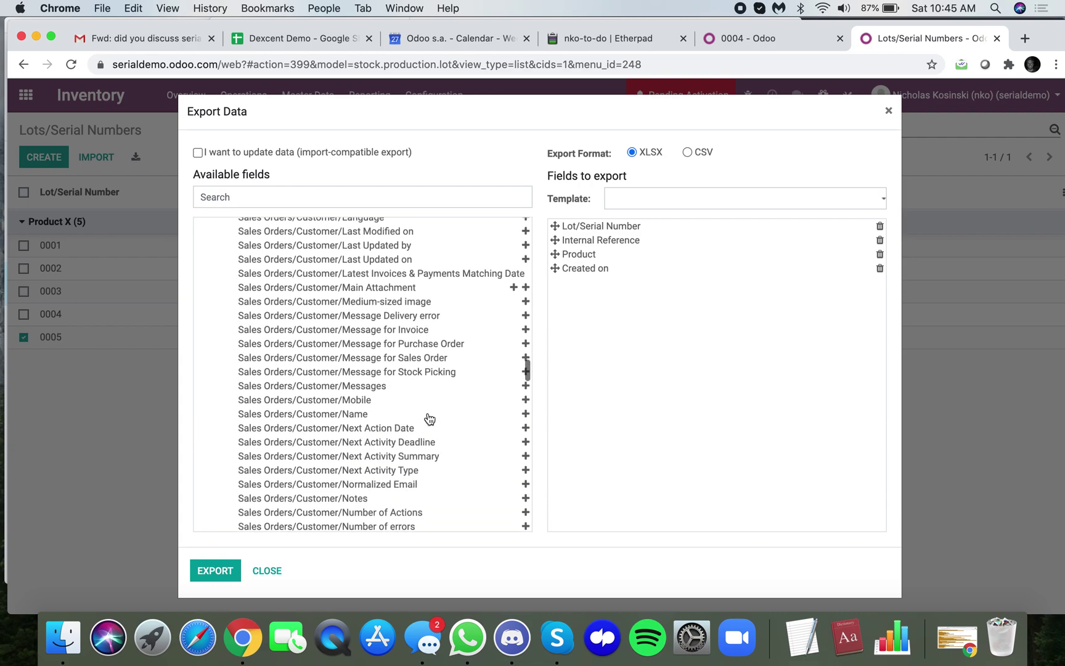
{"action": "left_click", "coordinate": [369, 419]}
{"action": "double_click", "coordinate": [369, 419]}
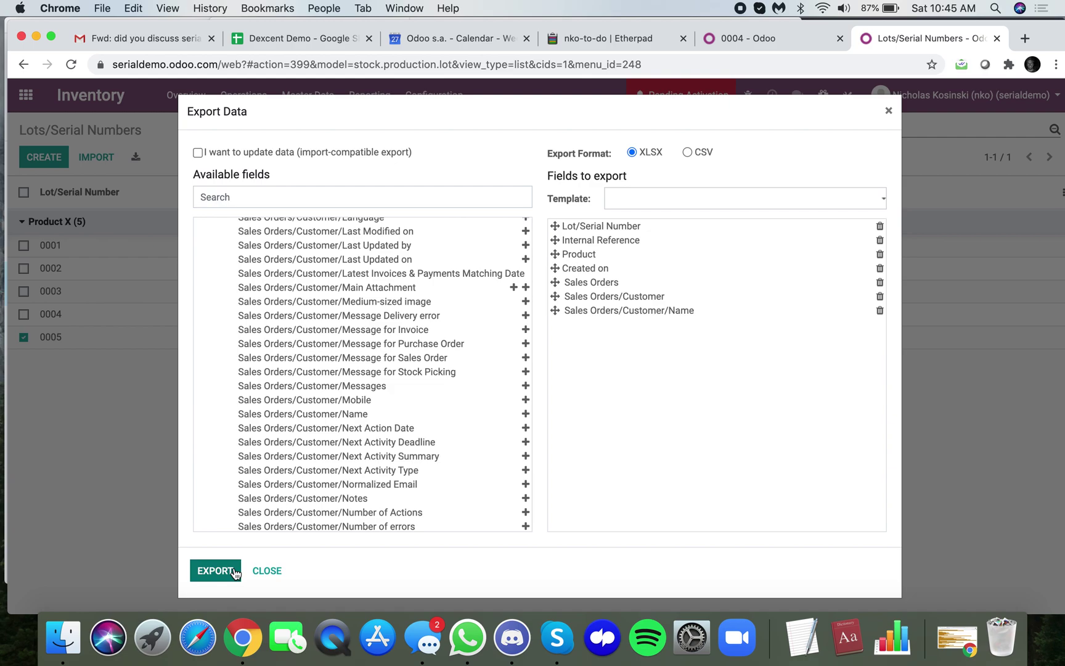
{"action": "left_click", "coordinate": [633, 199]}
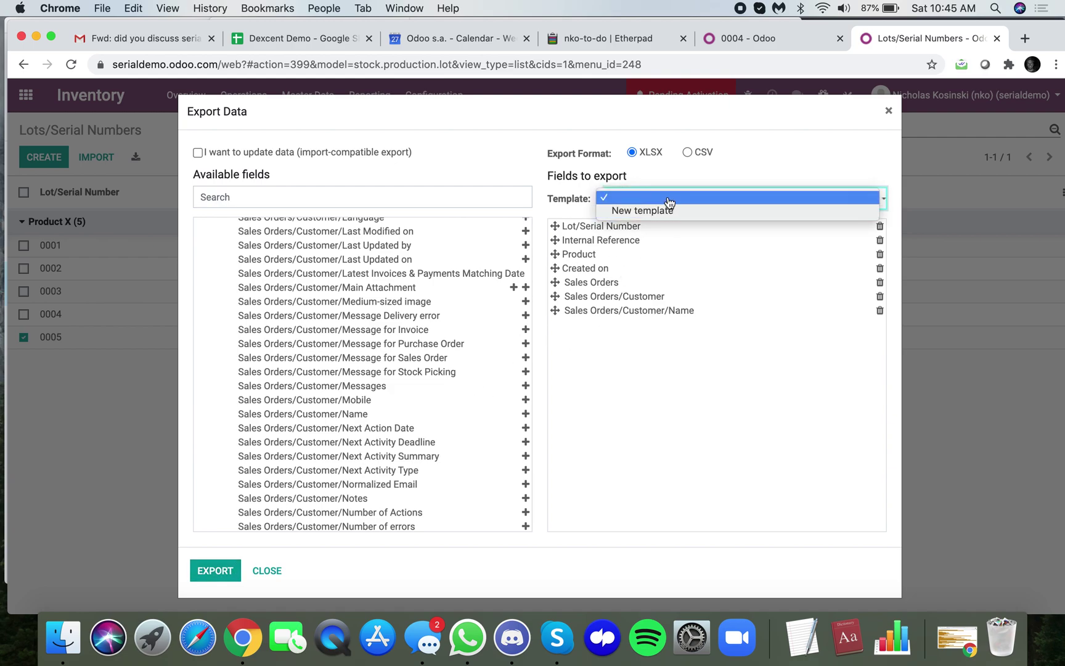
Step: Save the chosen fields as a new export template named 'Standard SN Export List'
{"action": "left_click", "coordinate": [667, 179]}
{"action": "left_click", "coordinate": [660, 202]}
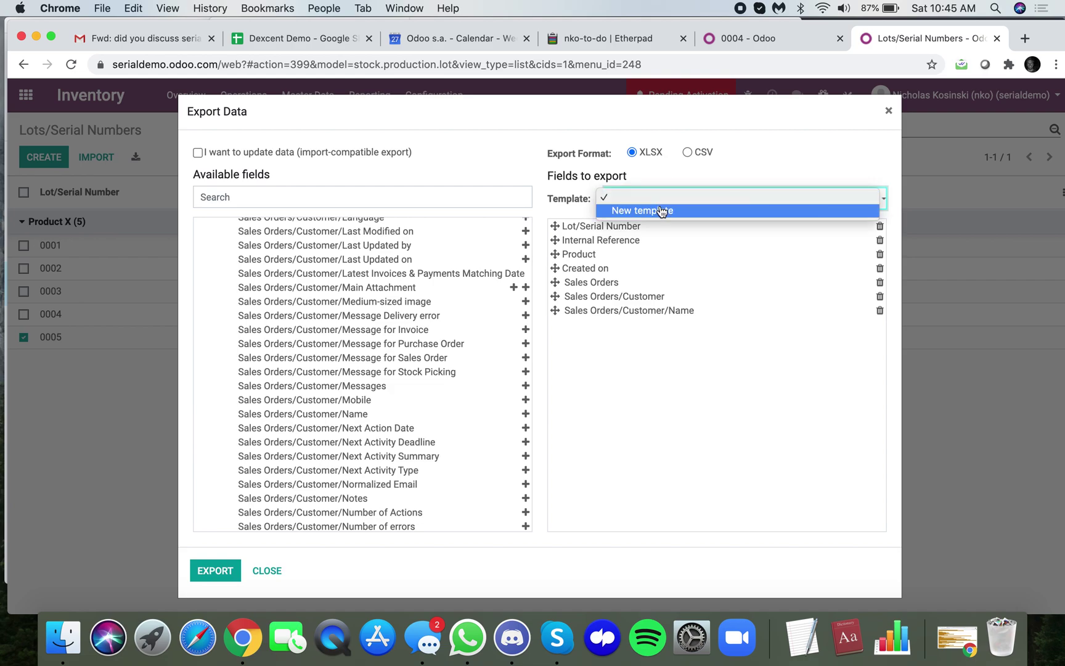
{"action": "left_click", "coordinate": [659, 210]}
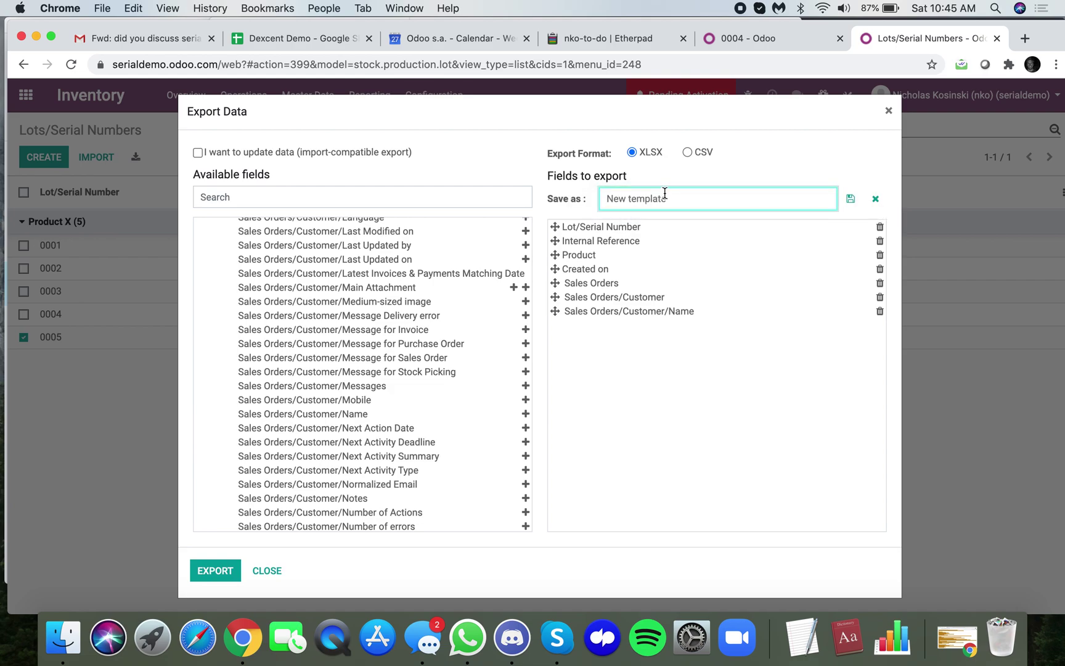
{"action": "type", "text": "Standard SN Export List"}
{"action": "left_click", "coordinate": [850, 197]}
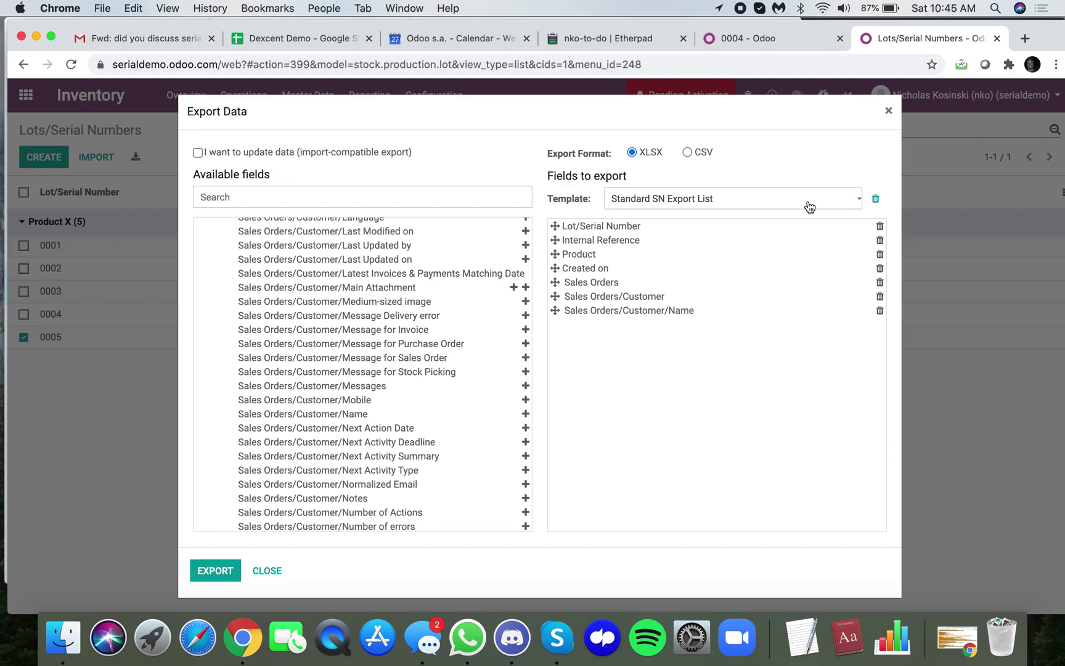
Step: Export to stock.production.lot (1).xlsx and review serial 0005 with order S00006 in Numbers
{"action": "left_click", "coordinate": [213, 570]}
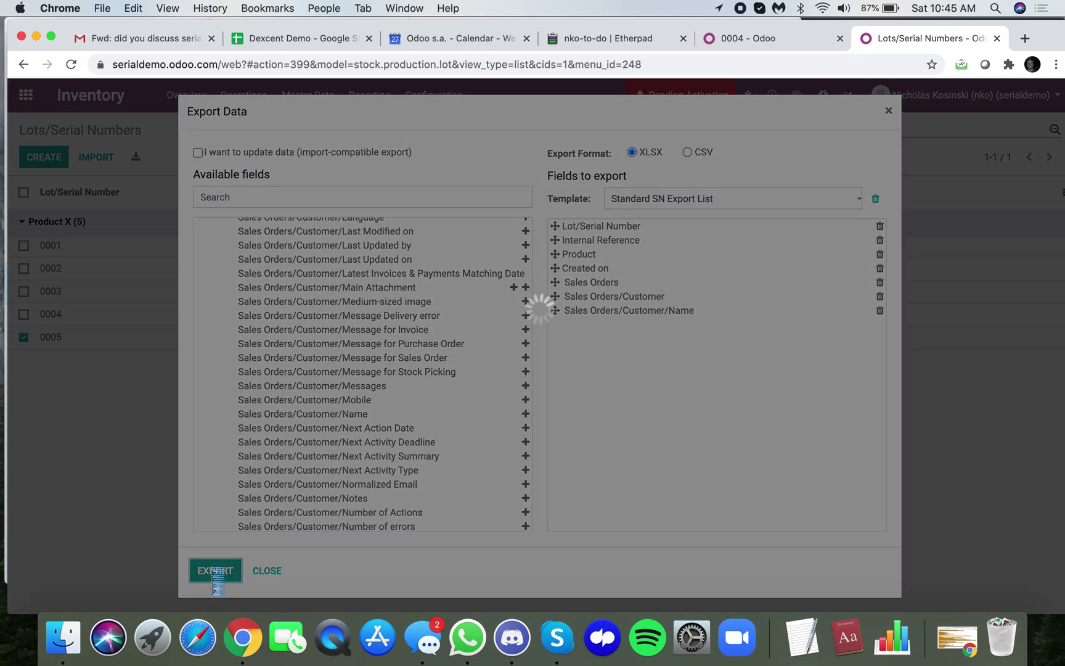
{"action": "key", "text": "Return"}
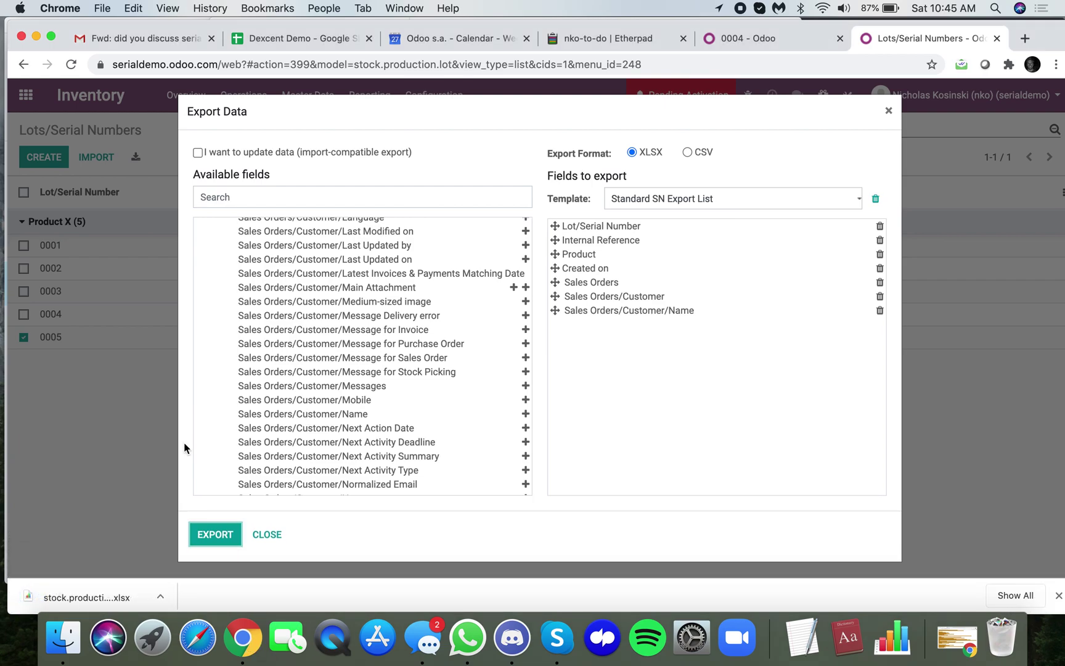
{"action": "left_click", "coordinate": [124, 591]}
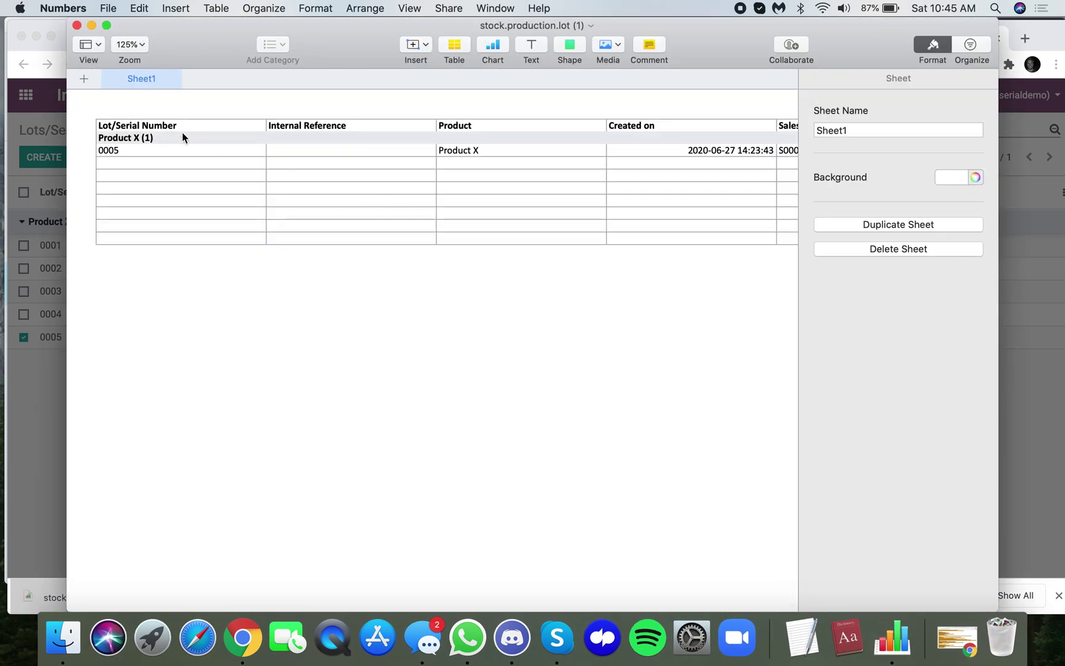
{"action": "left_click", "coordinate": [149, 153]}
{"action": "scroll", "coordinate": [352, 169], "scroll_direction": "right", "scroll_amount": 5}
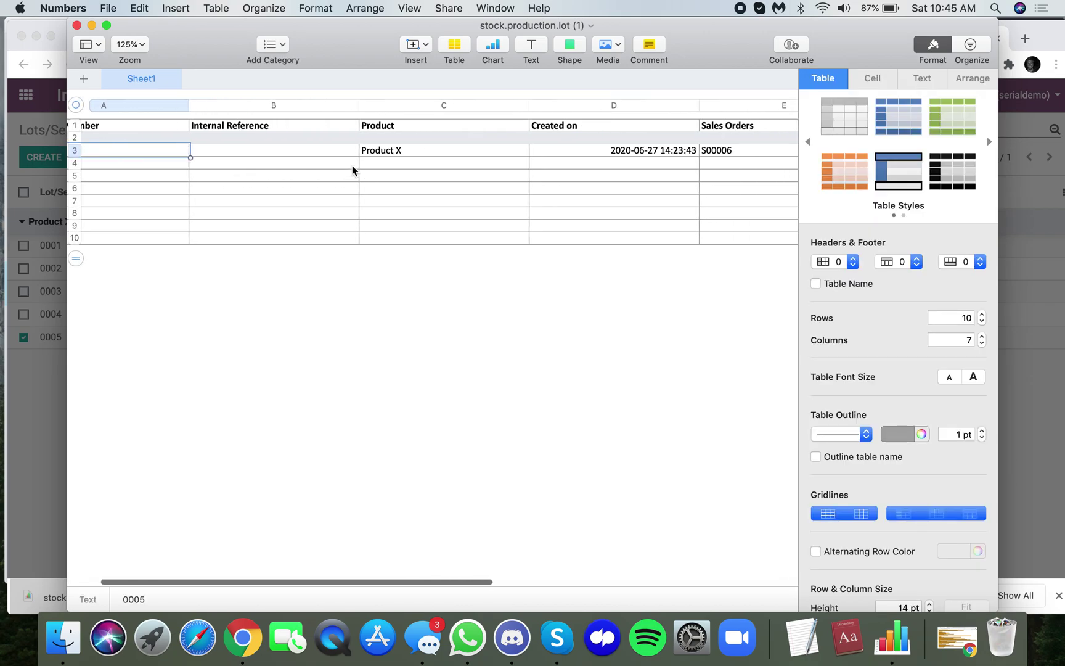
{"action": "scroll", "coordinate": [352, 170], "scroll_direction": "right", "scroll_amount": 4}
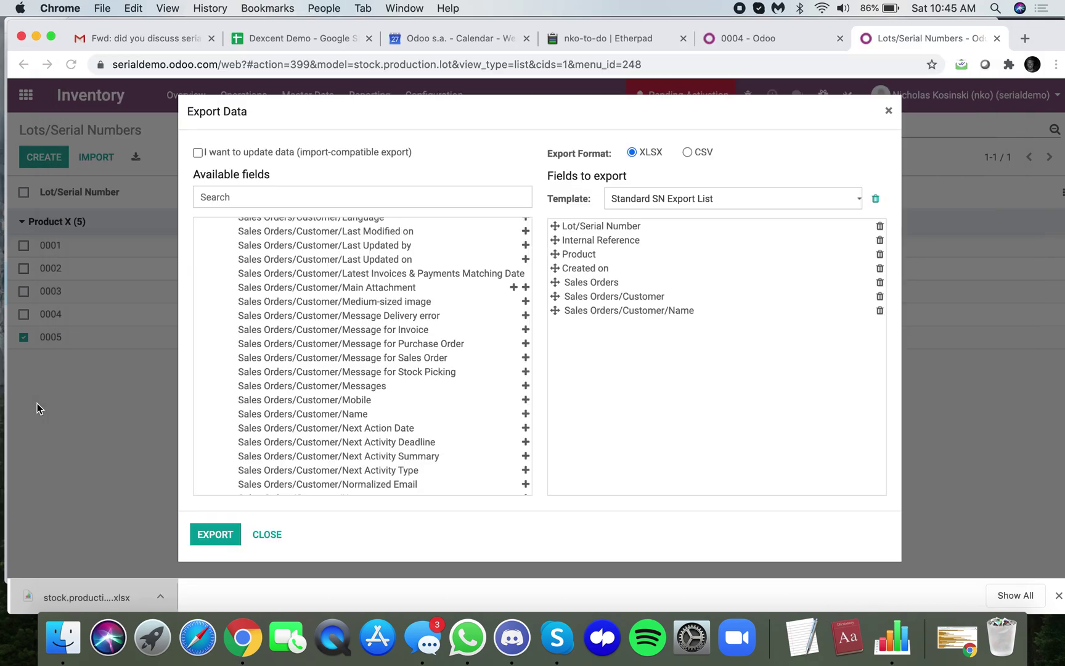
Step: Add the TID field to the export field list
{"action": "scroll", "coordinate": [261, 308], "scroll_direction": "up", "scroll_amount": 15}
{"action": "scroll", "coordinate": [264, 339], "scroll_direction": "down", "scroll_amount": 15}
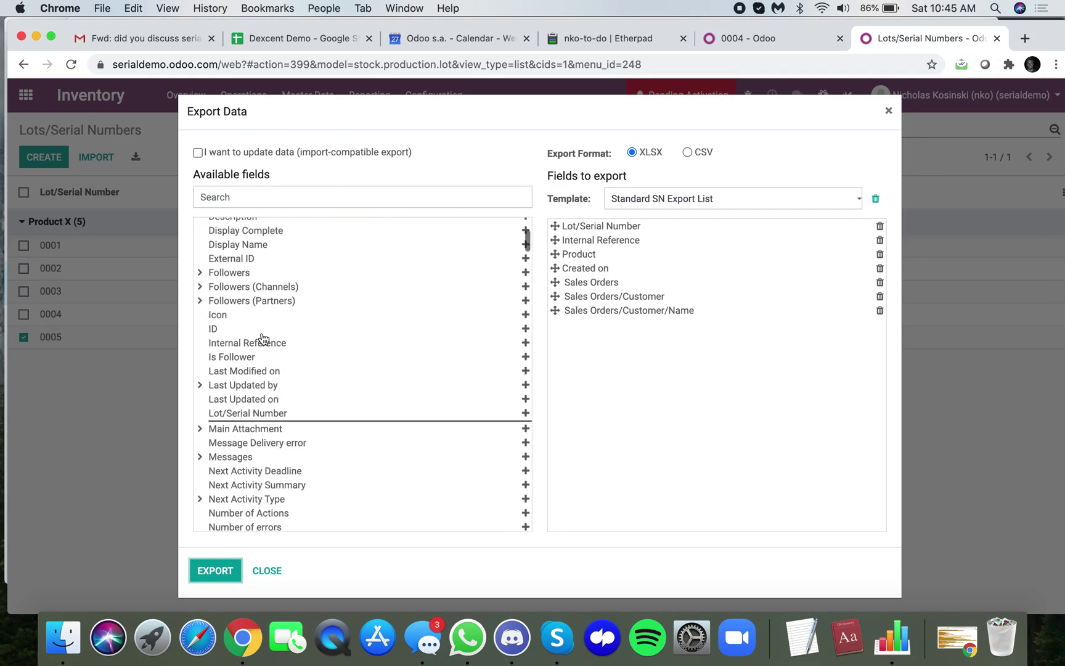
{"action": "left_click", "coordinate": [205, 278]}
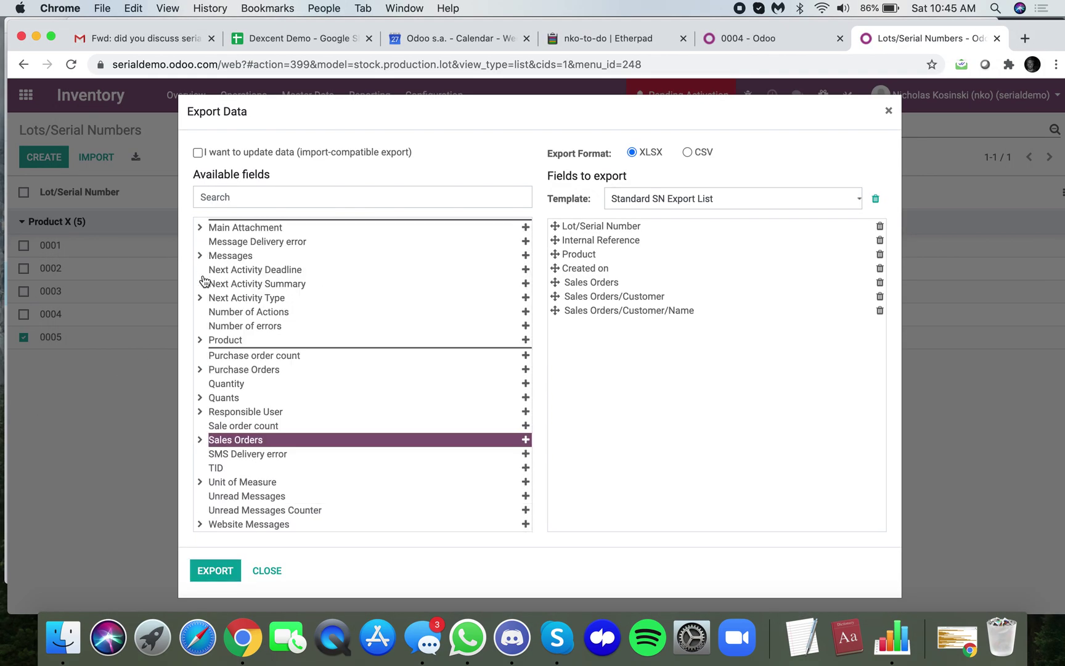
{"action": "left_click", "coordinate": [233, 472]}
{"action": "double_click", "coordinate": [233, 471]}
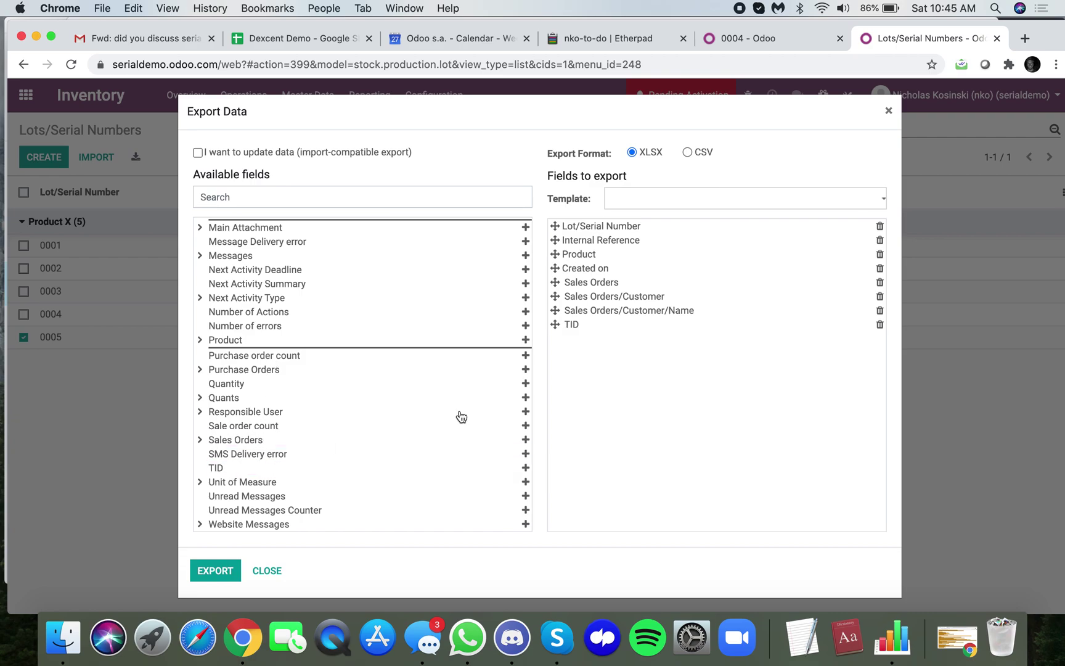
Step: Export again as XLSX and open stock.production.lot (2) in Numbers
{"action": "left_click", "coordinate": [212, 570]}
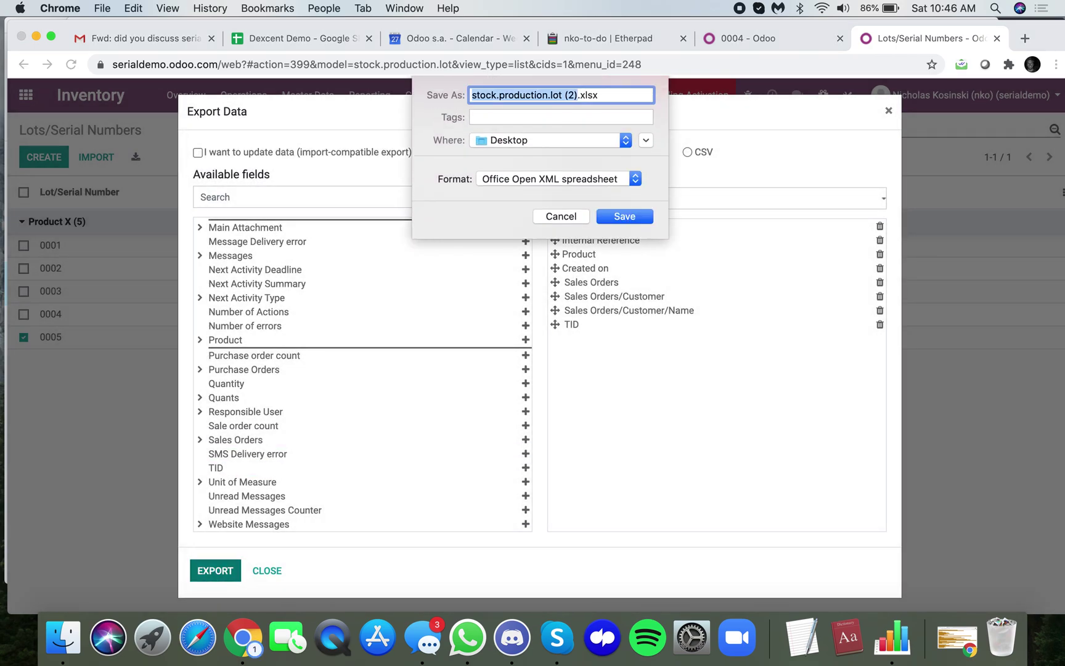
{"action": "key", "text": "Return"}
{"action": "left_click", "coordinate": [74, 593]}
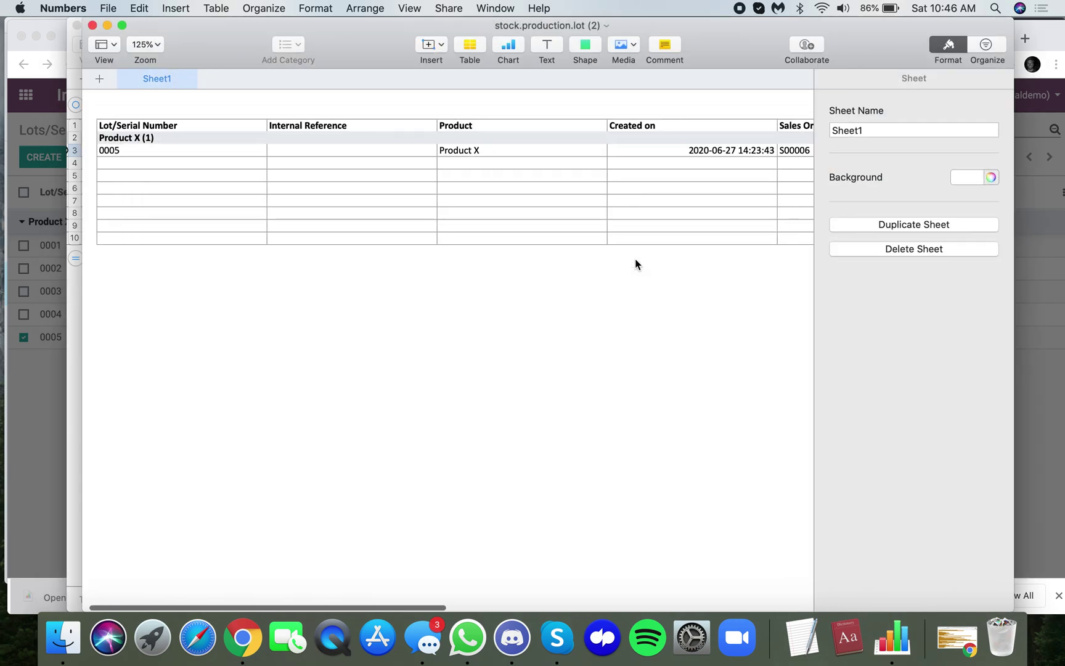
Step: Verify the S00006, customer and TID 12345 columns, then close both exported spreadsheets
{"action": "scroll", "coordinate": [541, 228], "scroll_direction": "right", "scroll_amount": 3}
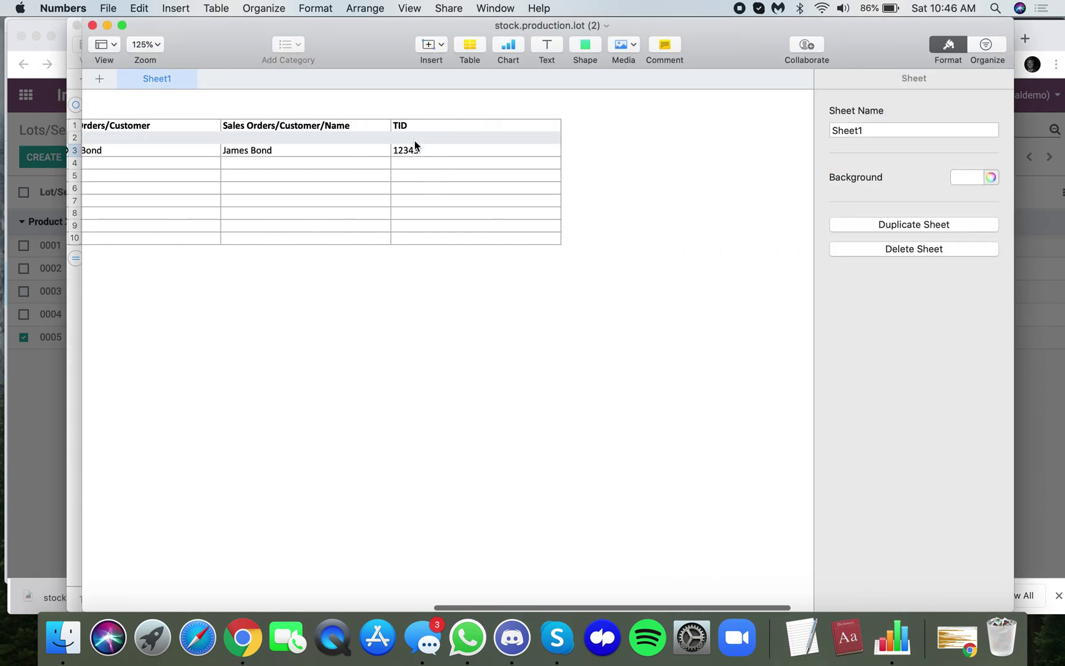
{"action": "scroll", "coordinate": [177, 170], "scroll_direction": "left", "scroll_amount": 6}
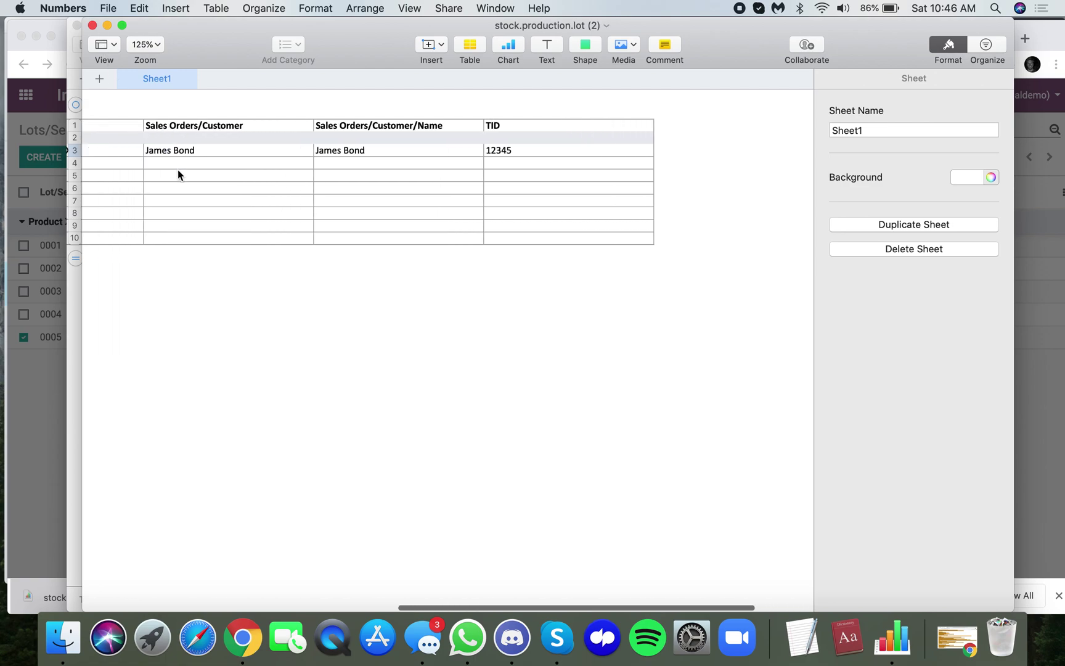
{"action": "scroll", "coordinate": [411, 172], "scroll_direction": "left", "scroll_amount": 6}
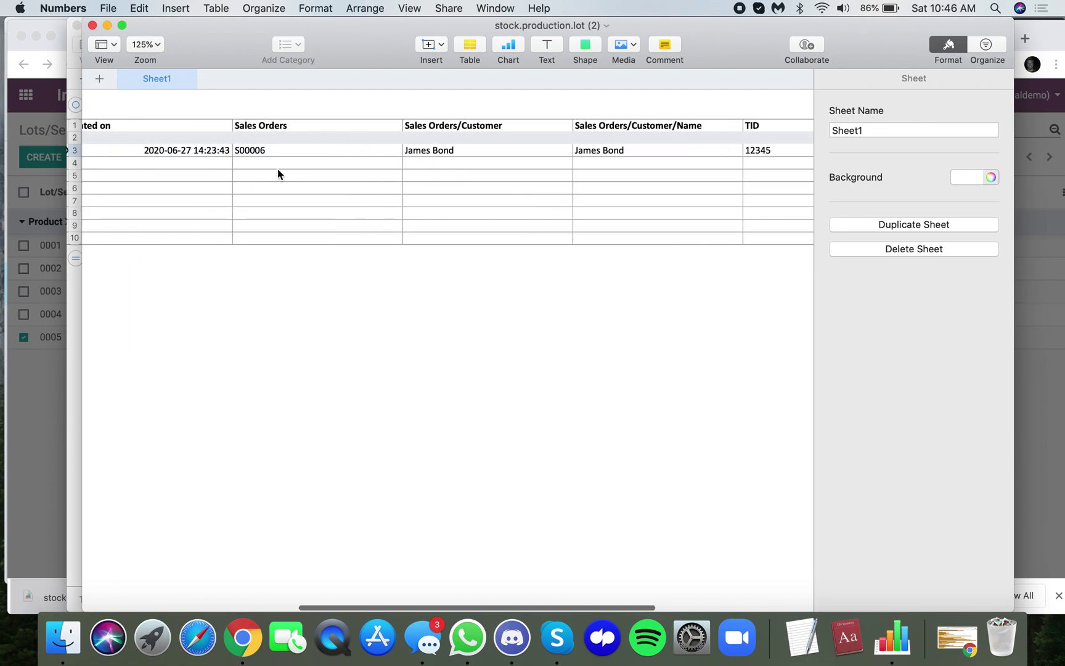
{"action": "scroll", "coordinate": [586, 158], "scroll_direction": "right", "scroll_amount": 2}
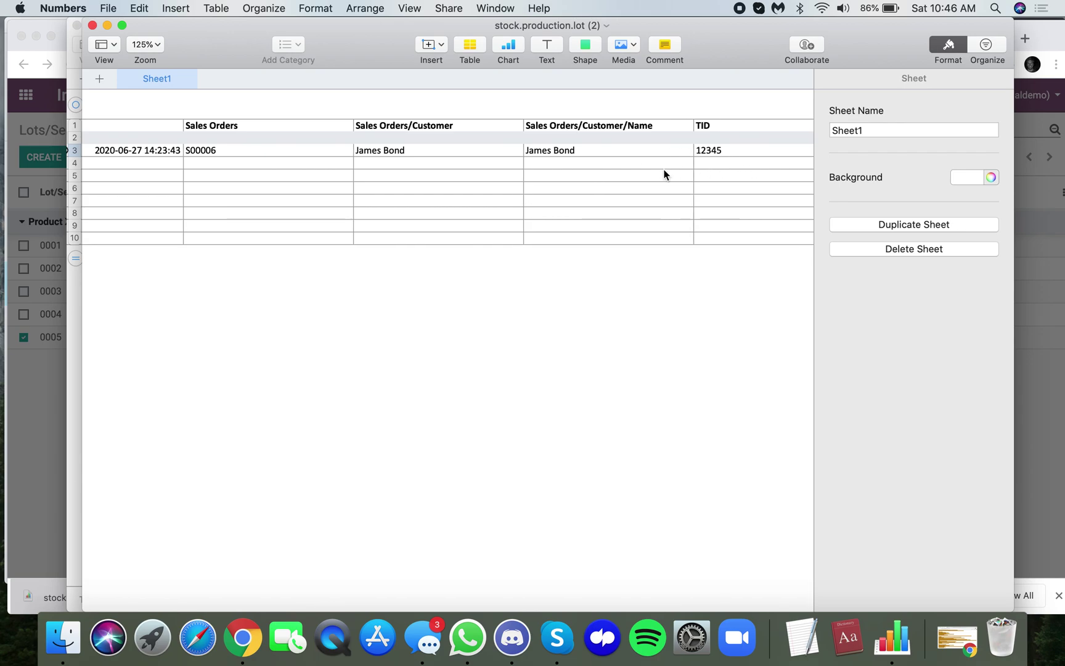
{"action": "left_click", "coordinate": [92, 25]}
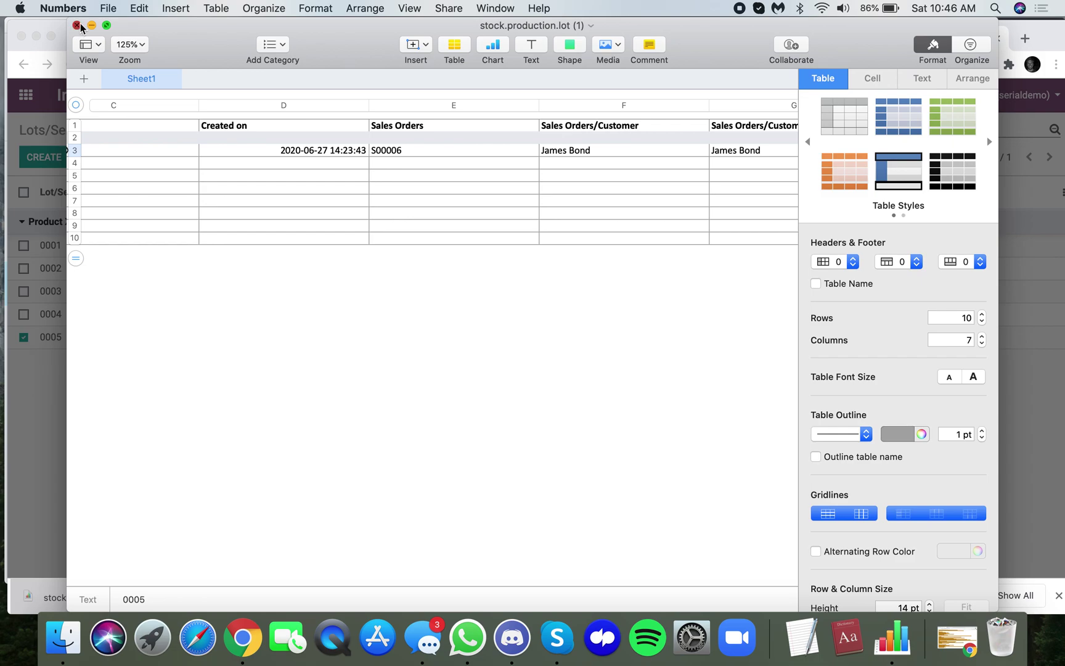
{"action": "left_click", "coordinate": [77, 25]}
Step: Close Export Data and reopen Product X's serial 0005 record, showing TID 12345 and one sale
{"action": "left_click", "coordinate": [272, 579]}
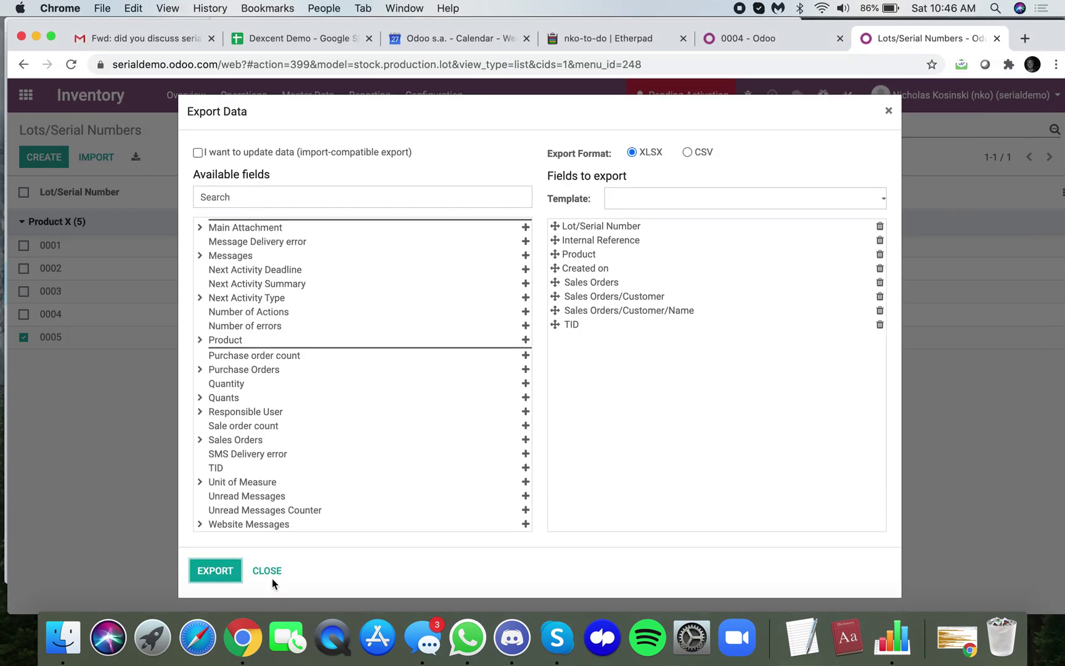
{"action": "left_click", "coordinate": [195, 344]}
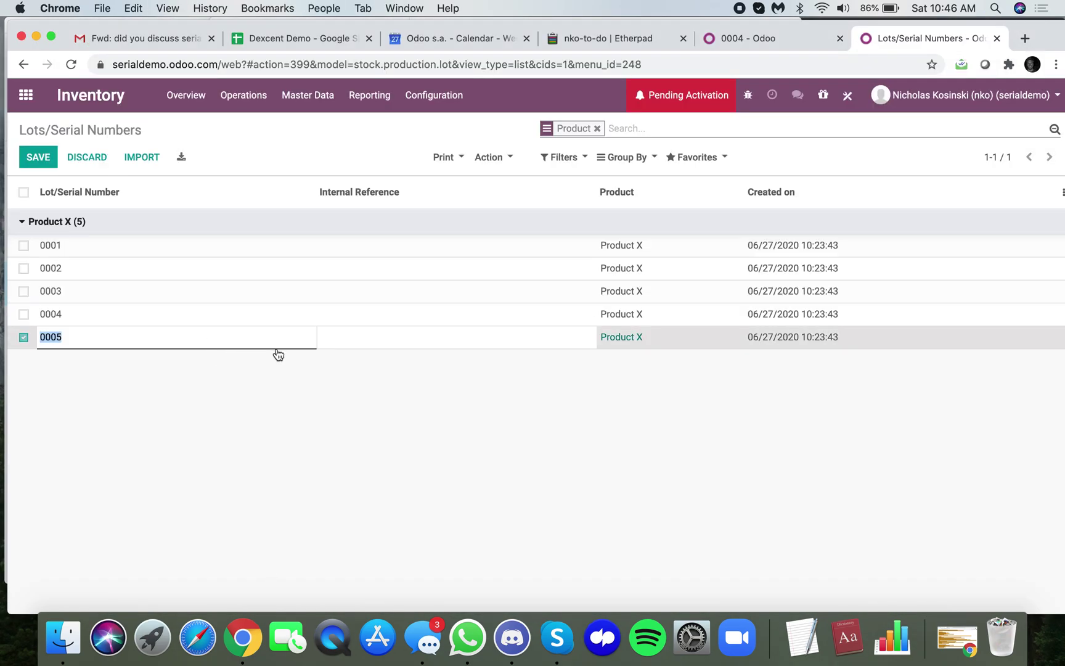
{"action": "left_click", "coordinate": [308, 95]}
{"action": "left_click", "coordinate": [305, 160]}
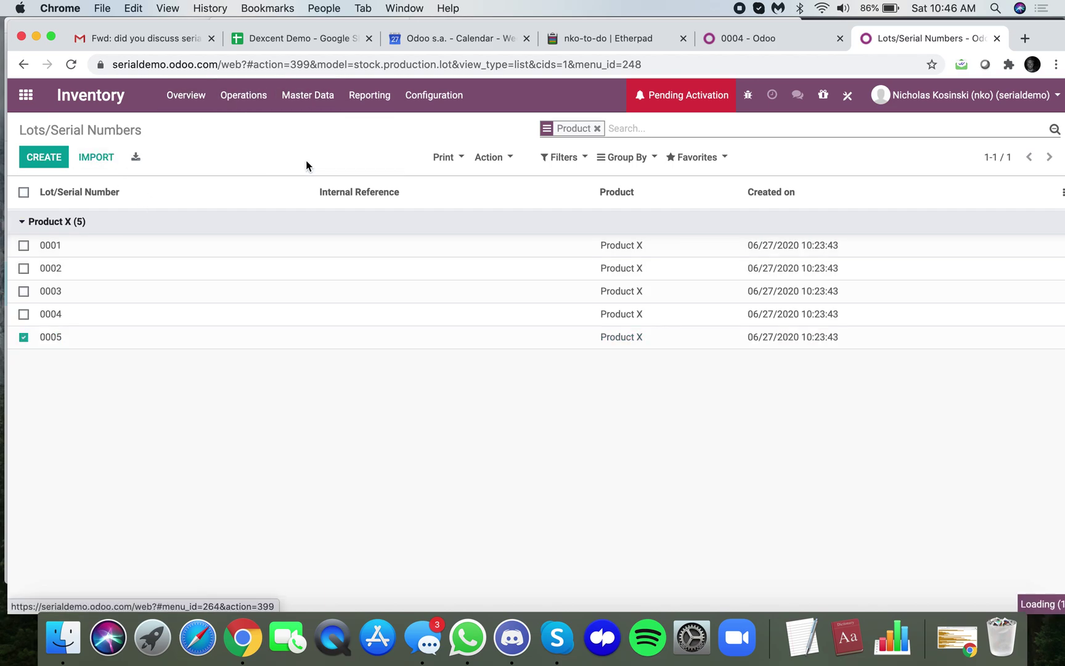
{"action": "left_click", "coordinate": [216, 229]}
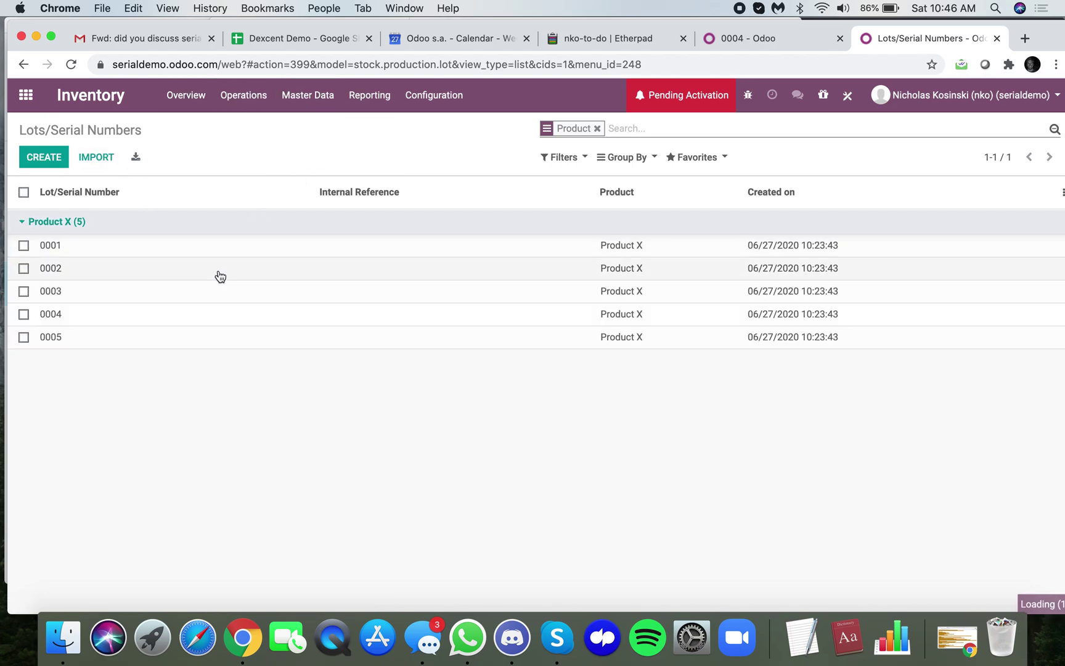
{"action": "left_click", "coordinate": [207, 339]}
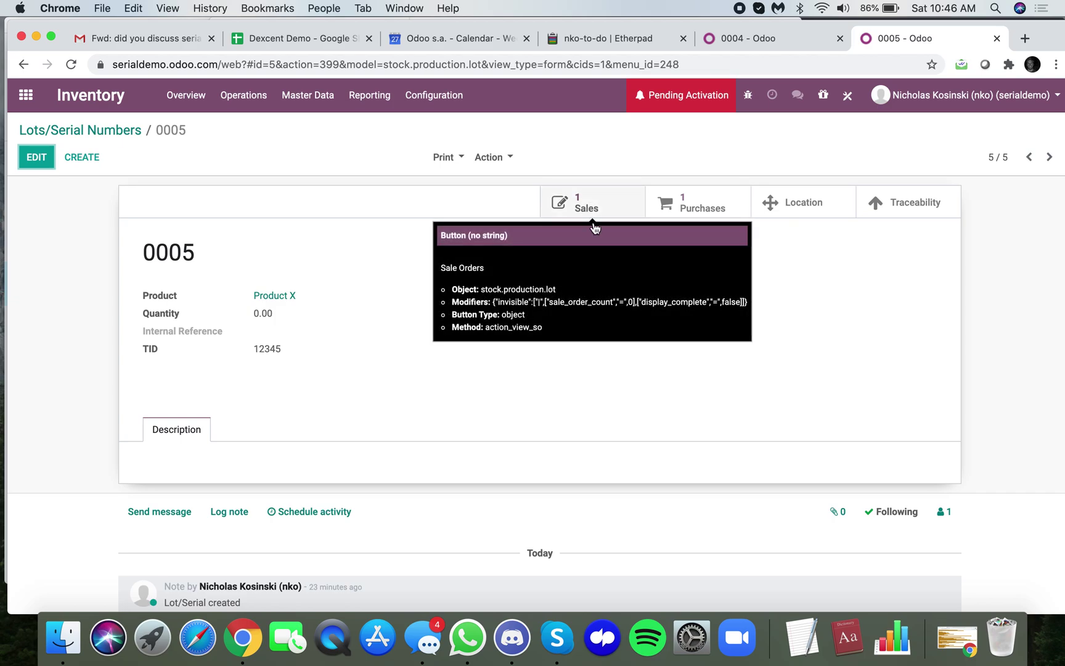
Step: Open Inventory and list all delivery orders, including done deliveries WH/OUT/00001 to WH/OUT/00006
{"action": "left_click", "coordinate": [26, 95]}
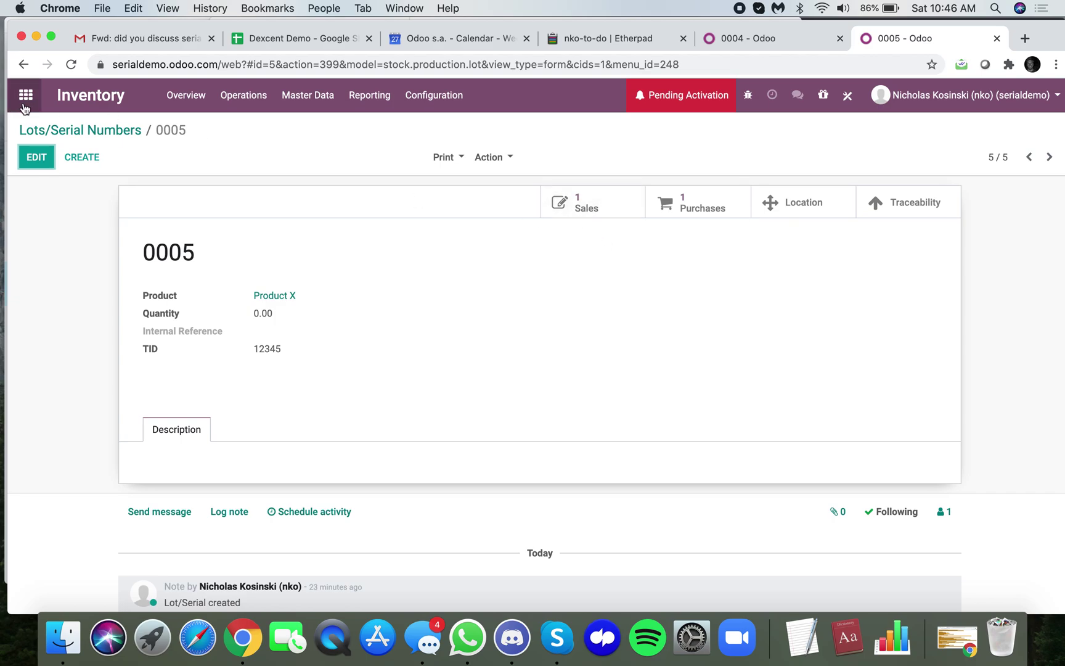
{"action": "type", "text": "deliver"}
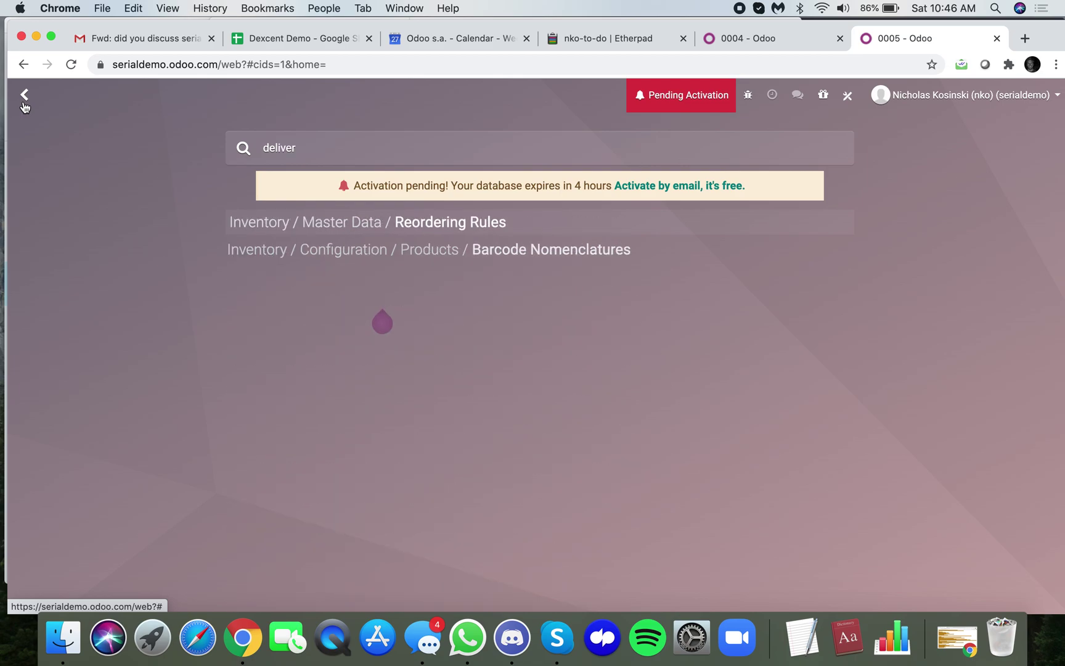
{"action": "key", "text": "BackSpace"}
{"action": "key", "text": "BackSpace"}
{"action": "key", "text": "BackSpace"}
{"action": "key", "text": "BackSpace"}
{"action": "key", "text": "BackSpace"}
{"action": "key", "text": "BackSpace"}
{"action": "type", "text": "inv"}
{"action": "key", "text": "Return"}
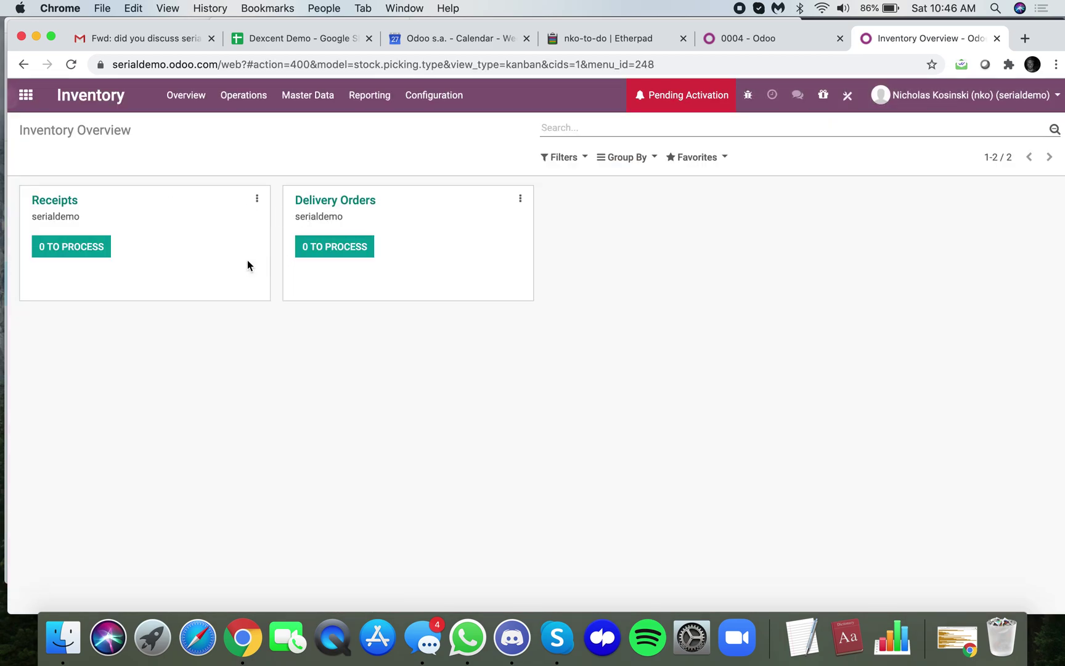
{"action": "left_click", "coordinate": [335, 246]}
{"action": "key", "text": "BackSpace"}
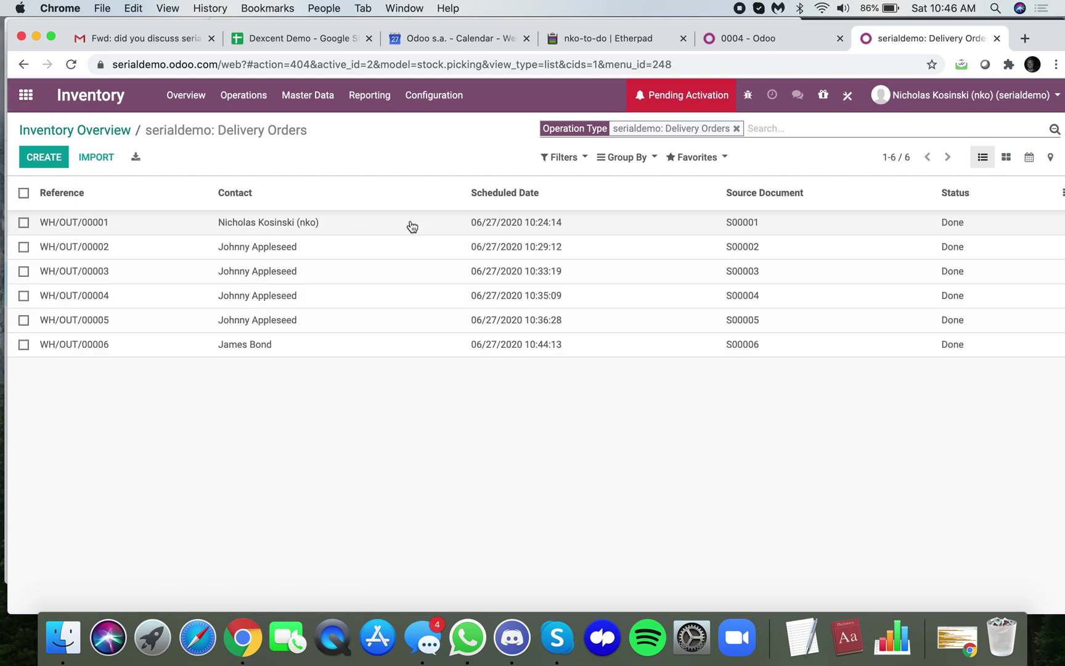
Step: Create a return for delivery WH/OUT/00006, generating receipt WH/IN/00003
{"action": "left_click", "coordinate": [397, 353]}
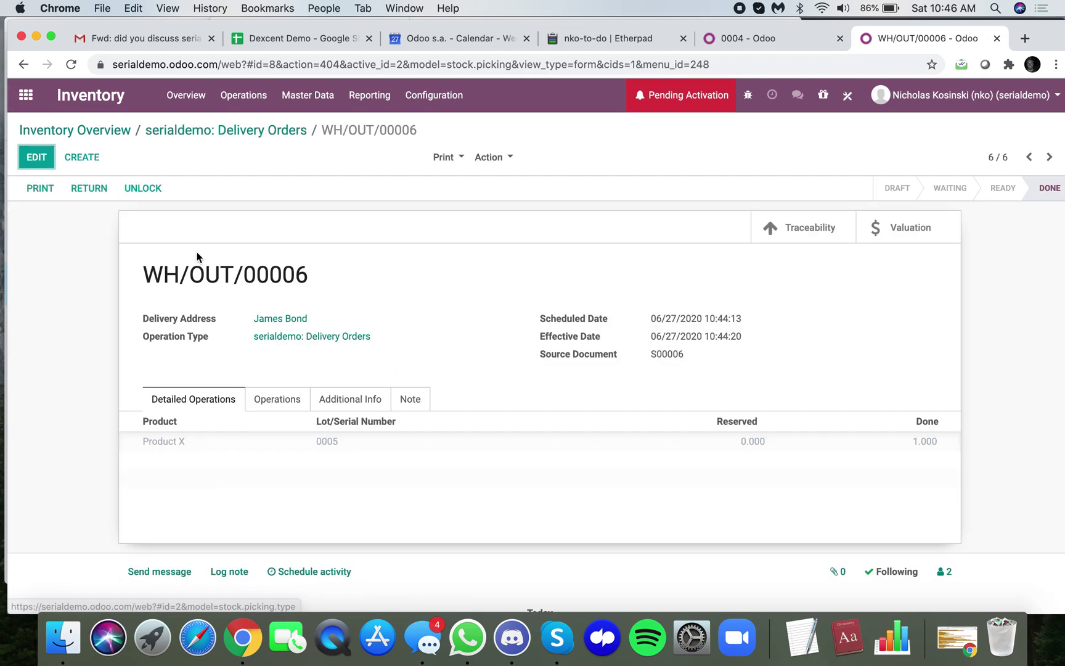
{"action": "left_click", "coordinate": [90, 189]}
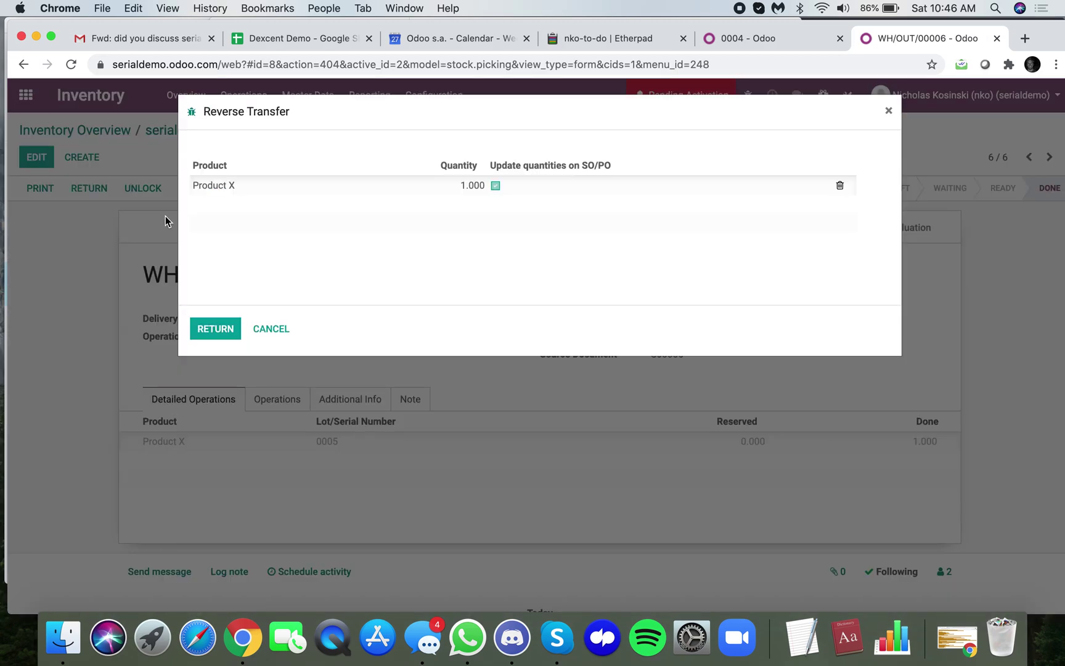
{"action": "left_click", "coordinate": [228, 332]}
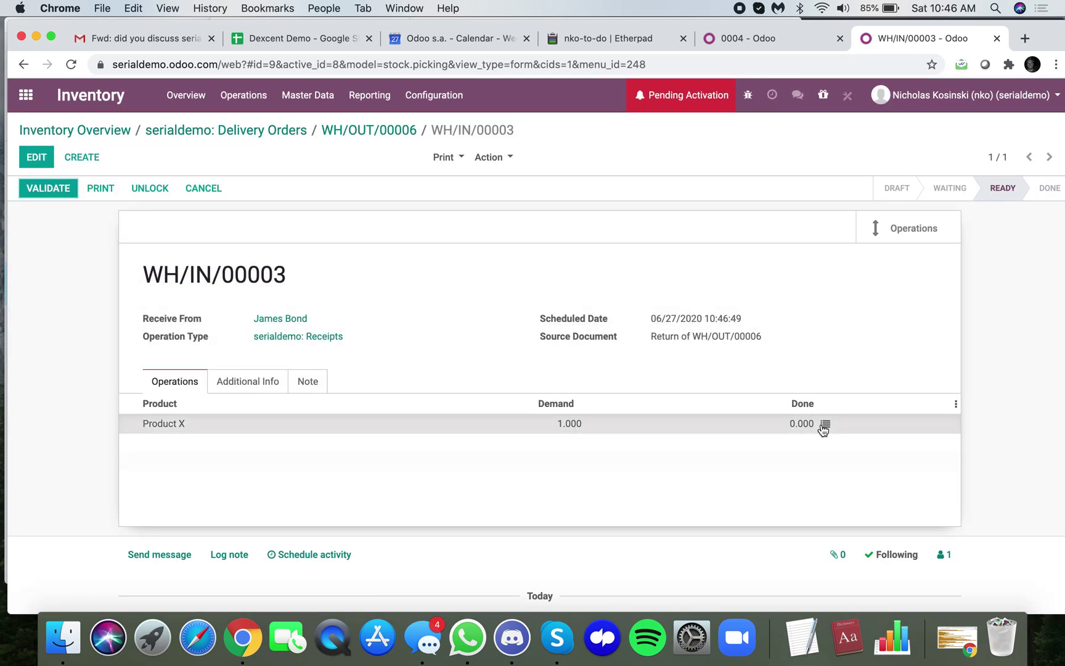
Step: Assign serial 0005 in the receipt's detailed operations and confirm the return
{"action": "left_click", "coordinate": [825, 424]}
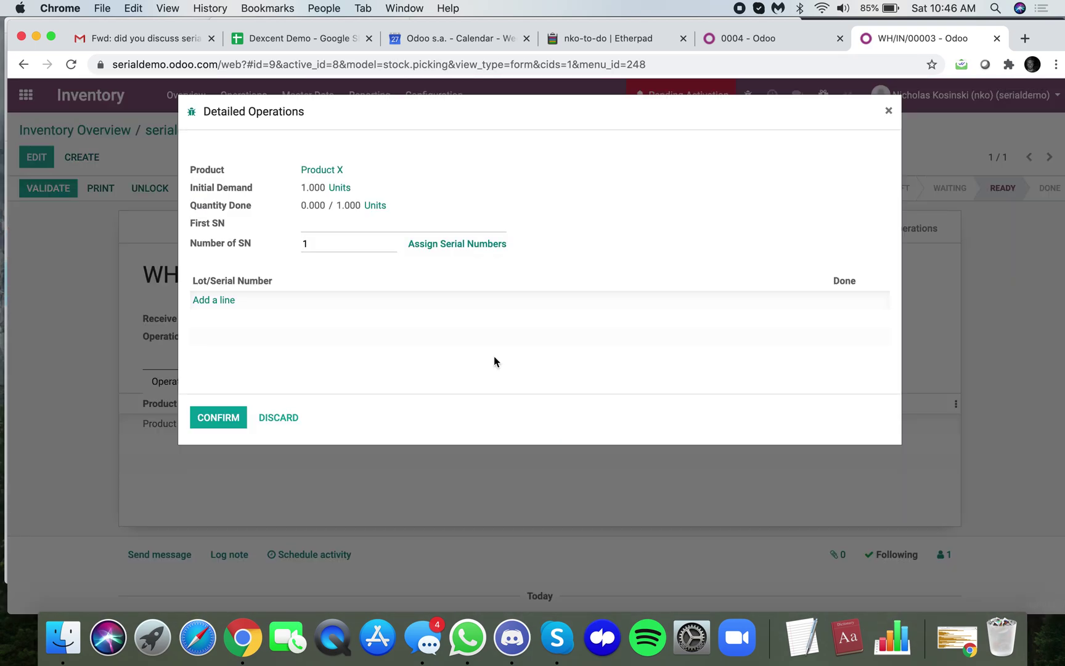
{"action": "left_click", "coordinate": [247, 301]}
{"action": "left_click", "coordinate": [259, 302]}
{"action": "left_click", "coordinate": [271, 398]}
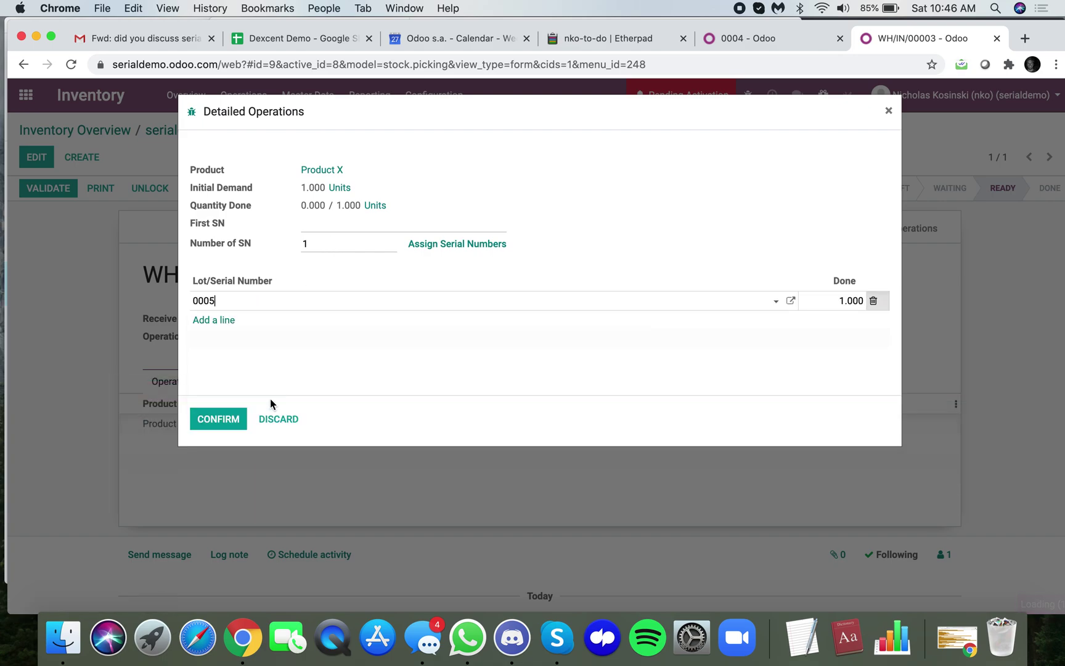
{"action": "left_click", "coordinate": [225, 423]}
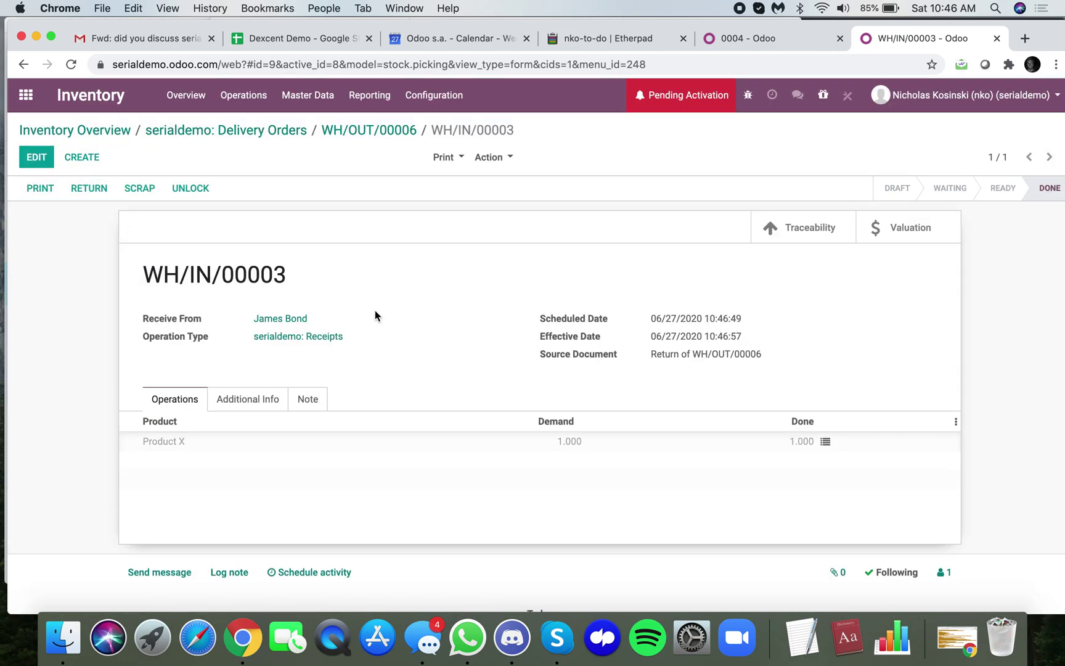
{"action": "left_click", "coordinate": [26, 94]}
Step: Start a new quotation in Sales Orders for the second customer
{"action": "type", "text": "orde"}
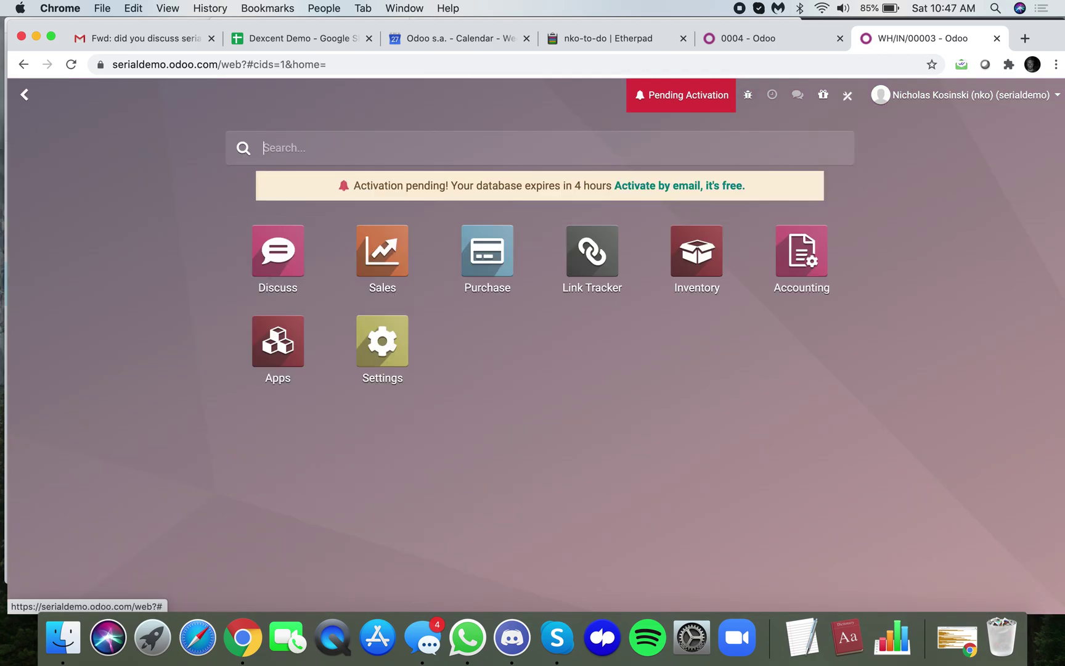
{"action": "key", "text": "Return"}
{"action": "left_click", "coordinate": [41, 162]}
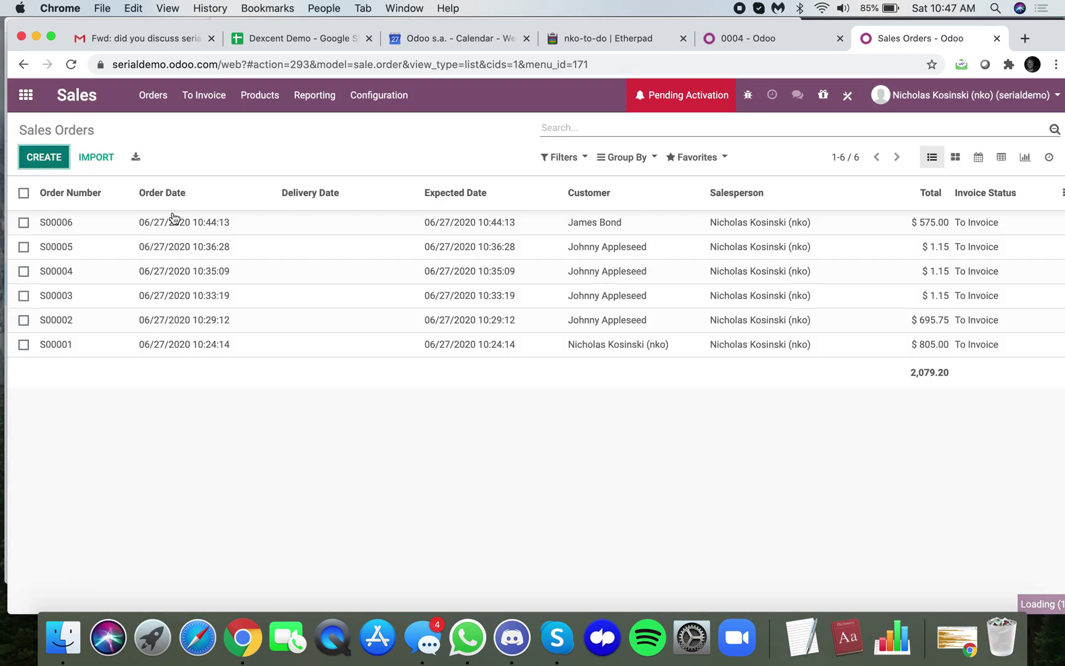
{"action": "left_click", "coordinate": [290, 327]}
{"action": "left_click", "coordinate": [330, 347]}
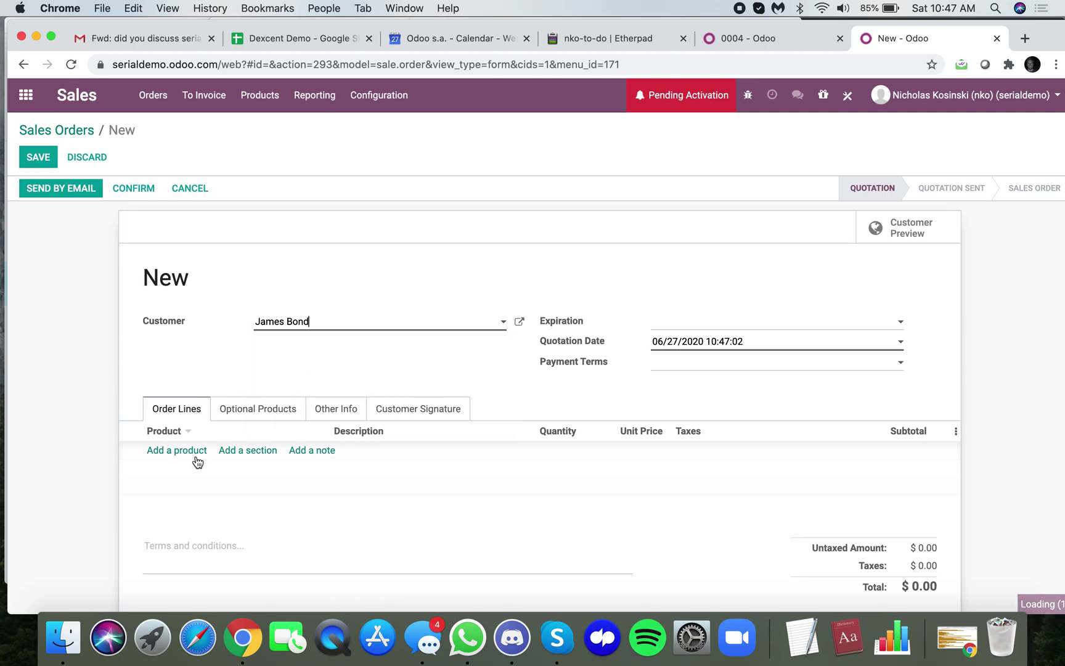
{"action": "left_click", "coordinate": [303, 321]}
{"action": "left_click", "coordinate": [311, 362]}
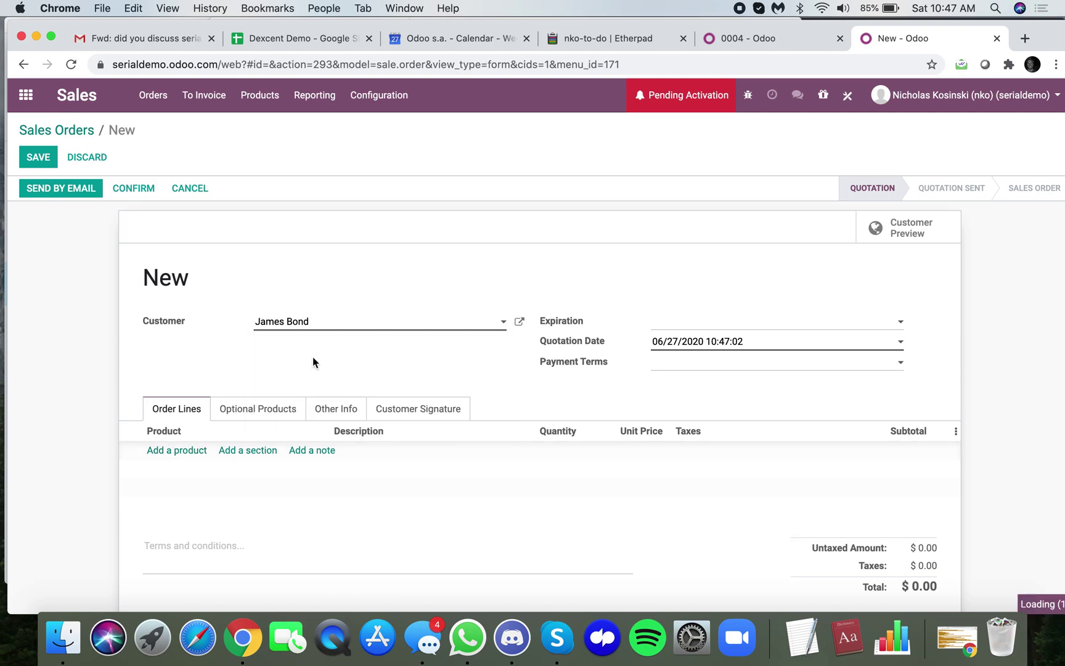
Step: Add Product X and confirm the quotation as sales order S00007
{"action": "left_click", "coordinate": [186, 450]}
{"action": "left_click", "coordinate": [269, 470]}
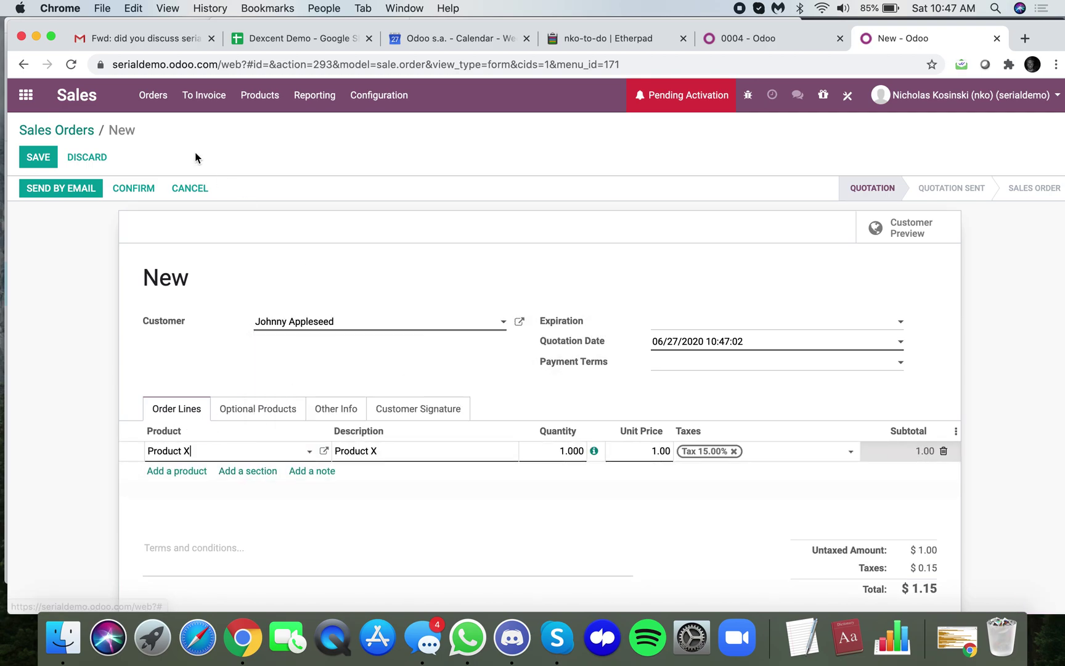
{"action": "left_click", "coordinate": [138, 190]}
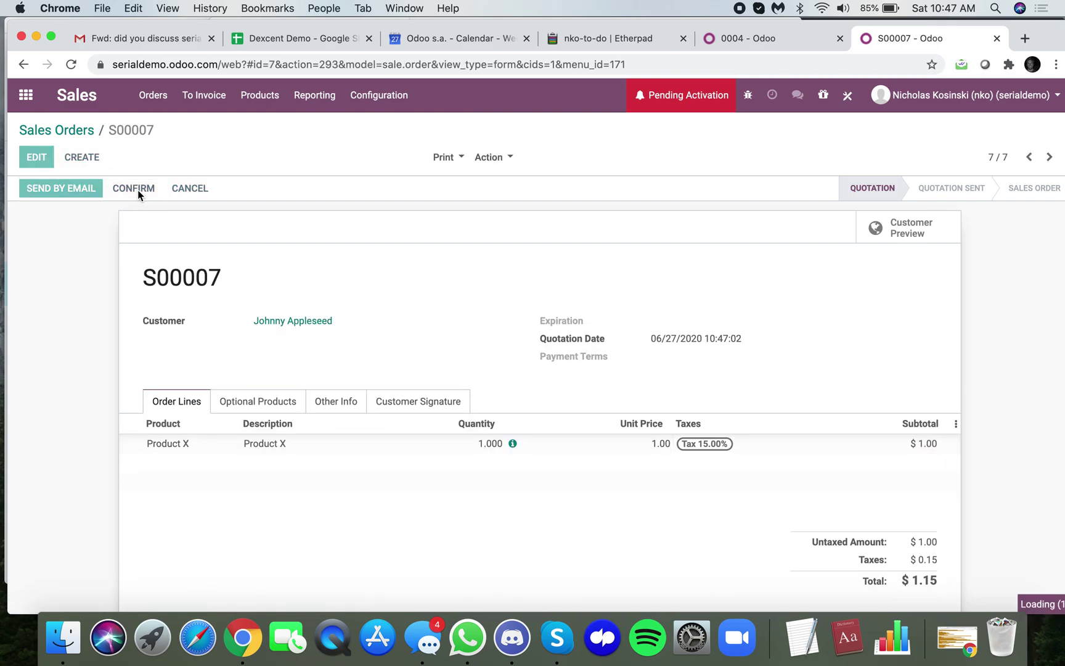
Step: Validate delivery WH/OUT/00007 shipping serial 0005, then search 'serial' to reach Lots/Serial Numbers
{"action": "left_click", "coordinate": [888, 230]}
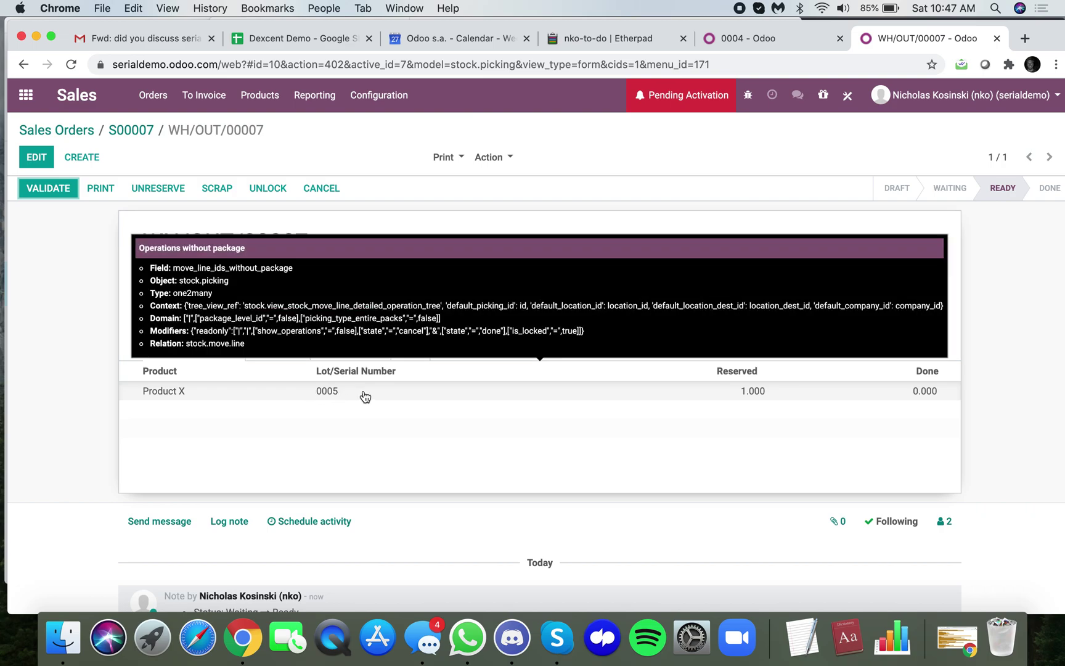
{"action": "left_click", "coordinate": [57, 189]}
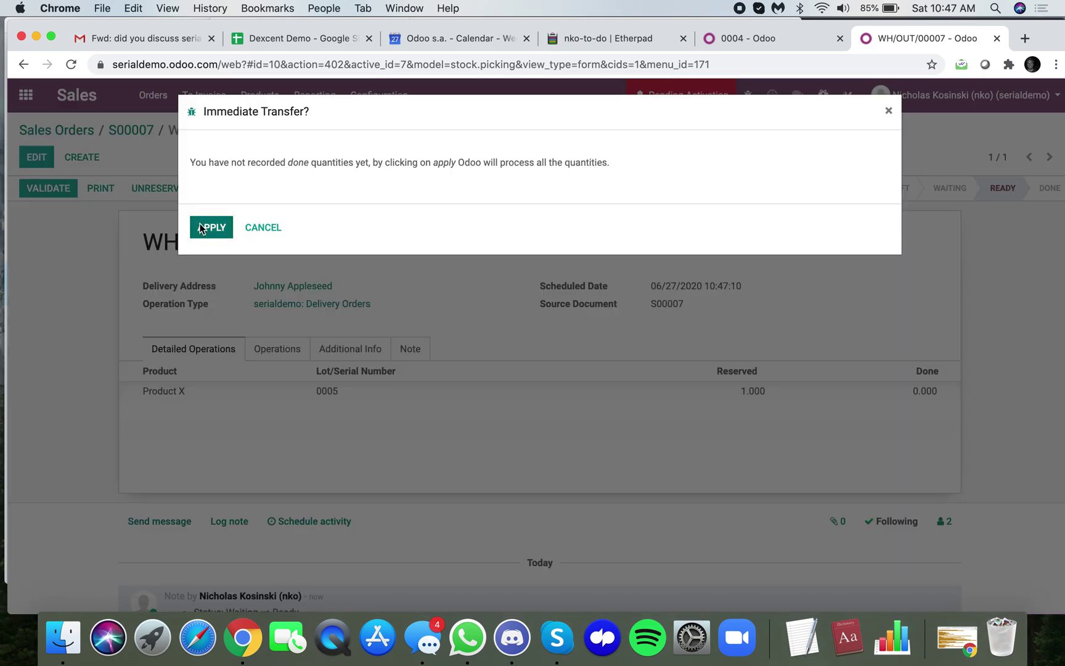
{"action": "left_click", "coordinate": [199, 227]}
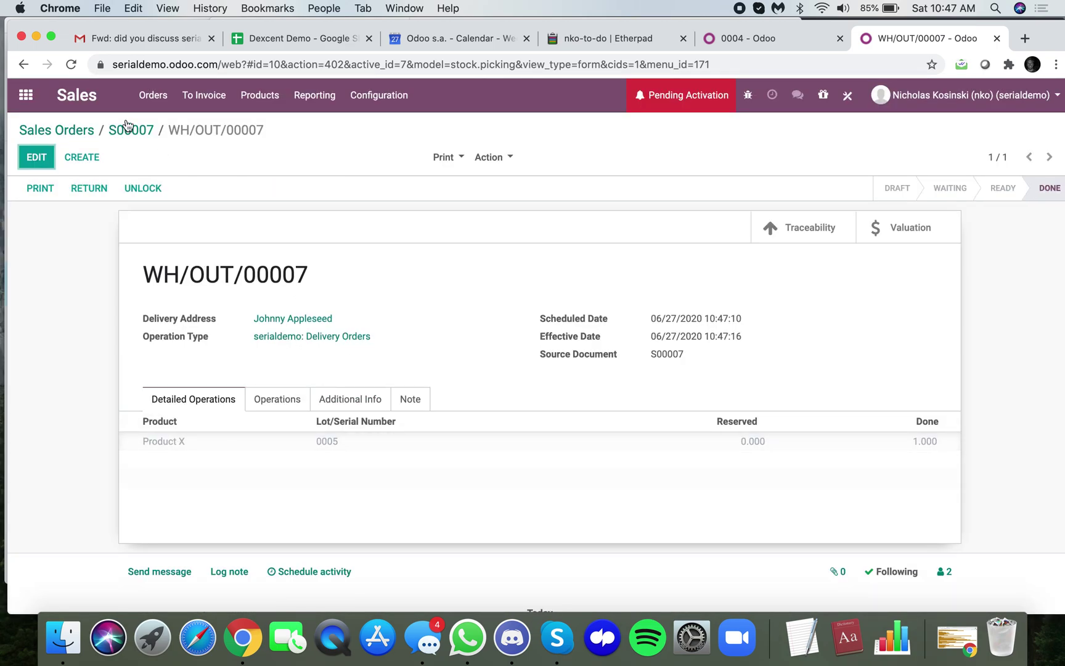
{"action": "left_click", "coordinate": [26, 104]}
{"action": "type", "text": "serial"}
{"action": "key", "text": "Return"}
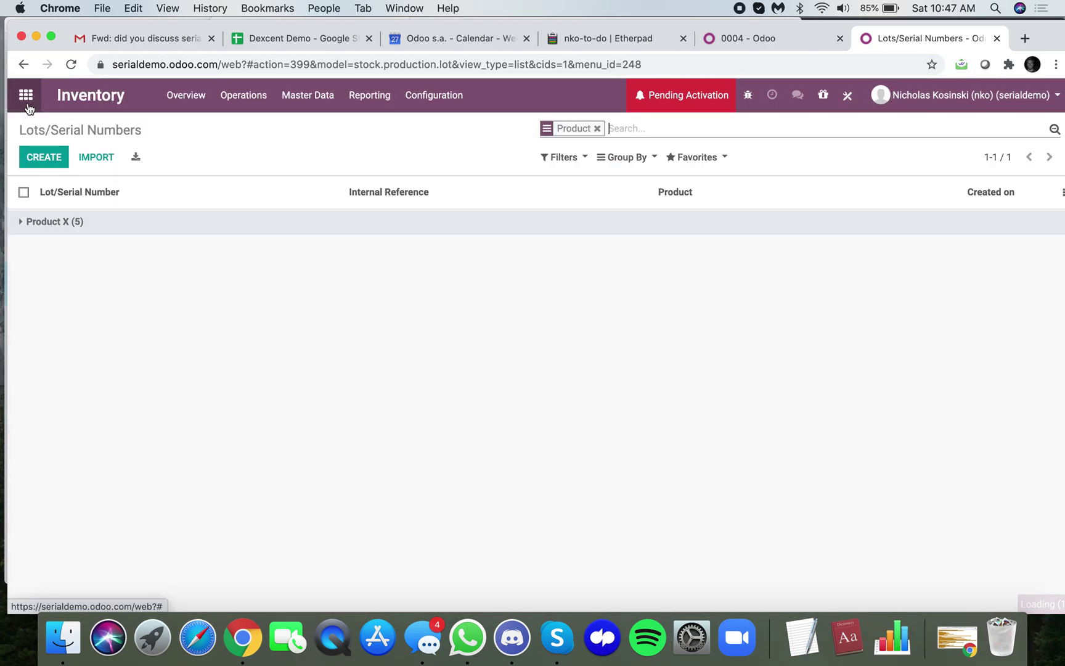
{"action": "left_click", "coordinate": [144, 340]}
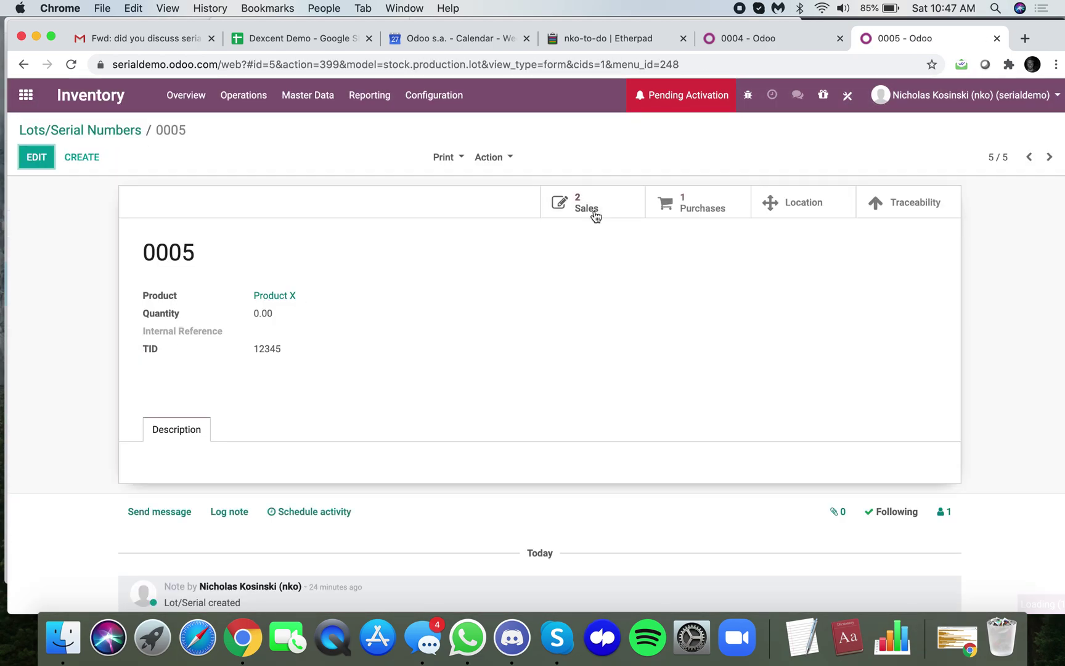
{"action": "left_click", "coordinate": [591, 207]}
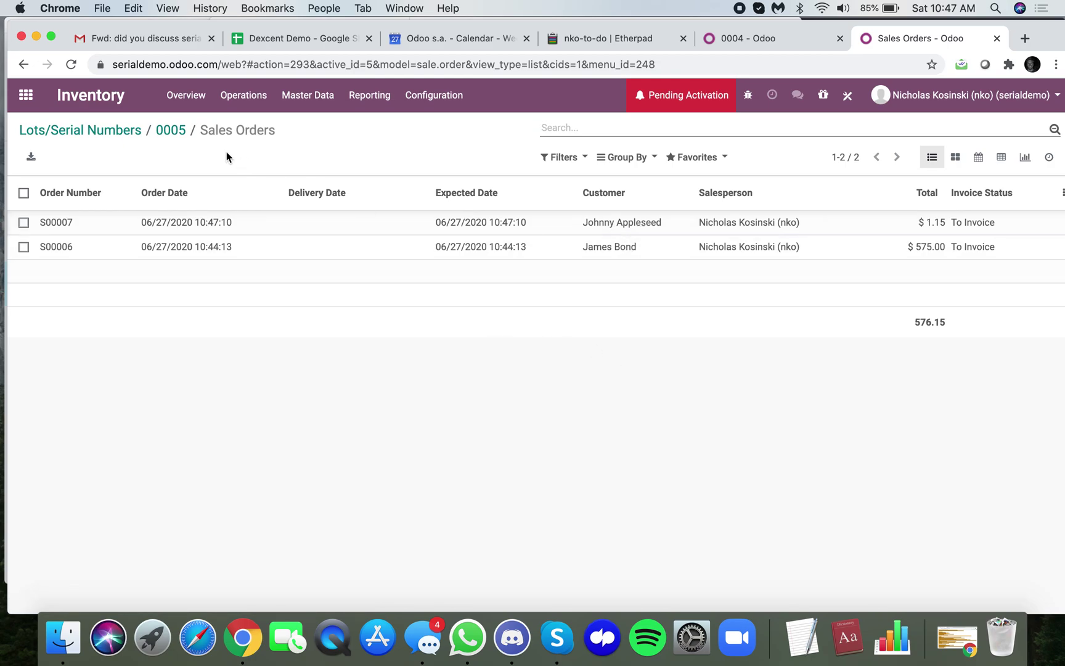
{"action": "left_click", "coordinate": [171, 130]}
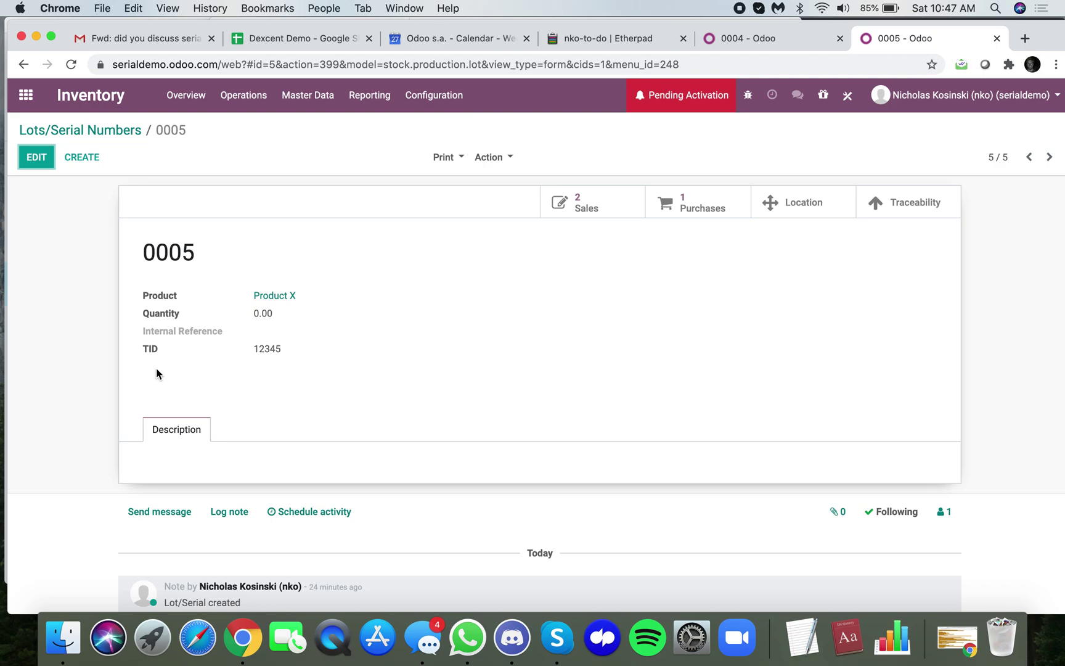
{"action": "left_click", "coordinate": [627, 197]}
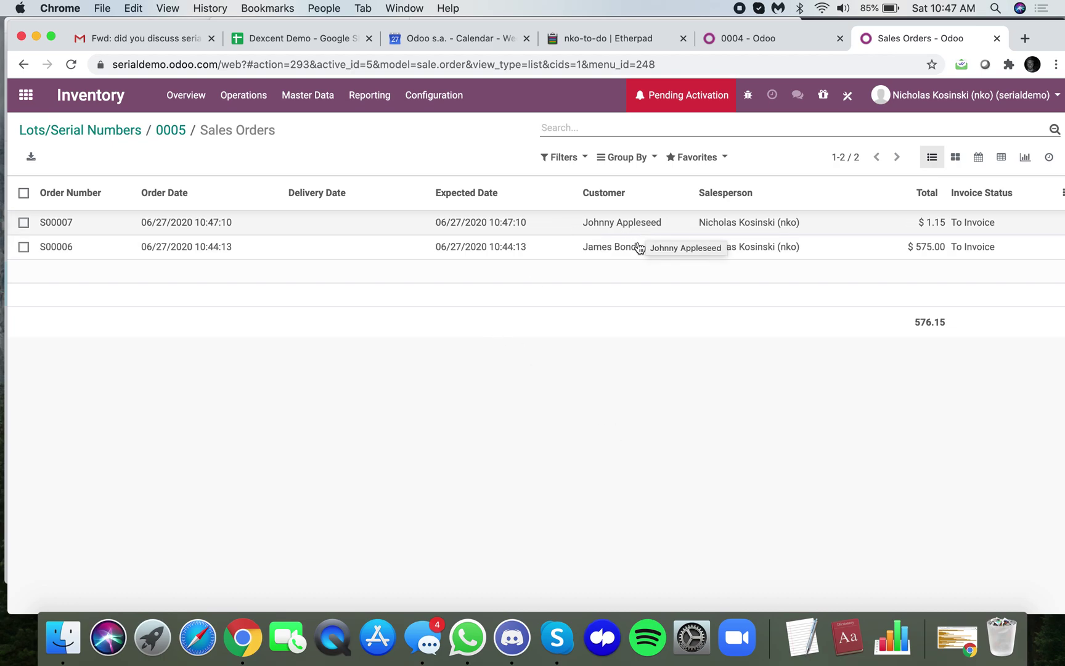
{"action": "left_click", "coordinate": [185, 134]}
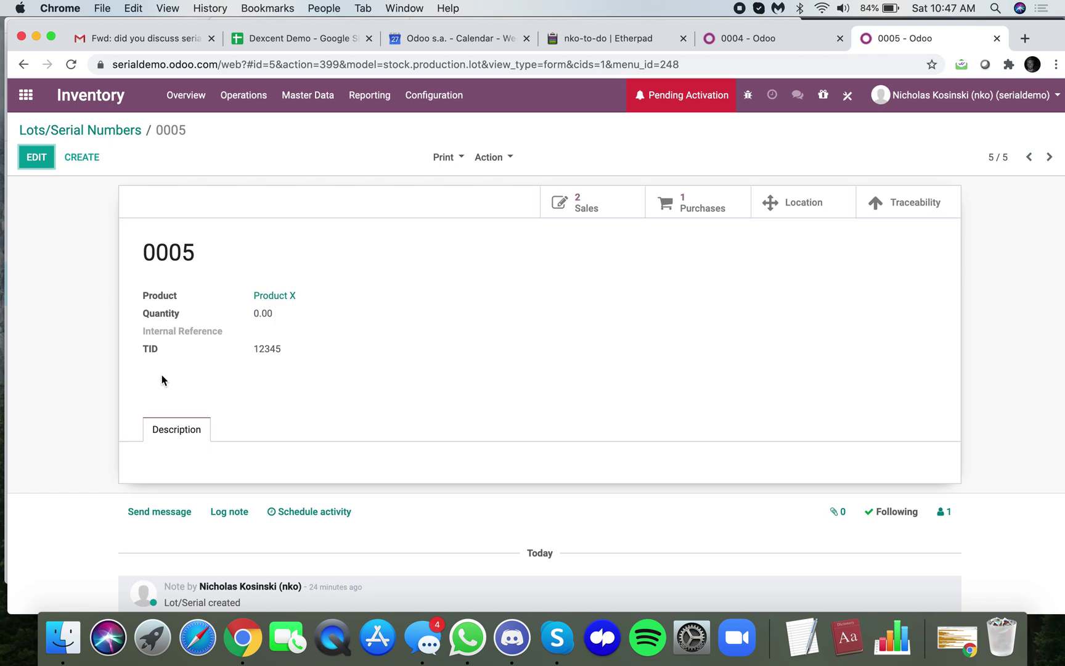
{"action": "left_click", "coordinate": [585, 211]}
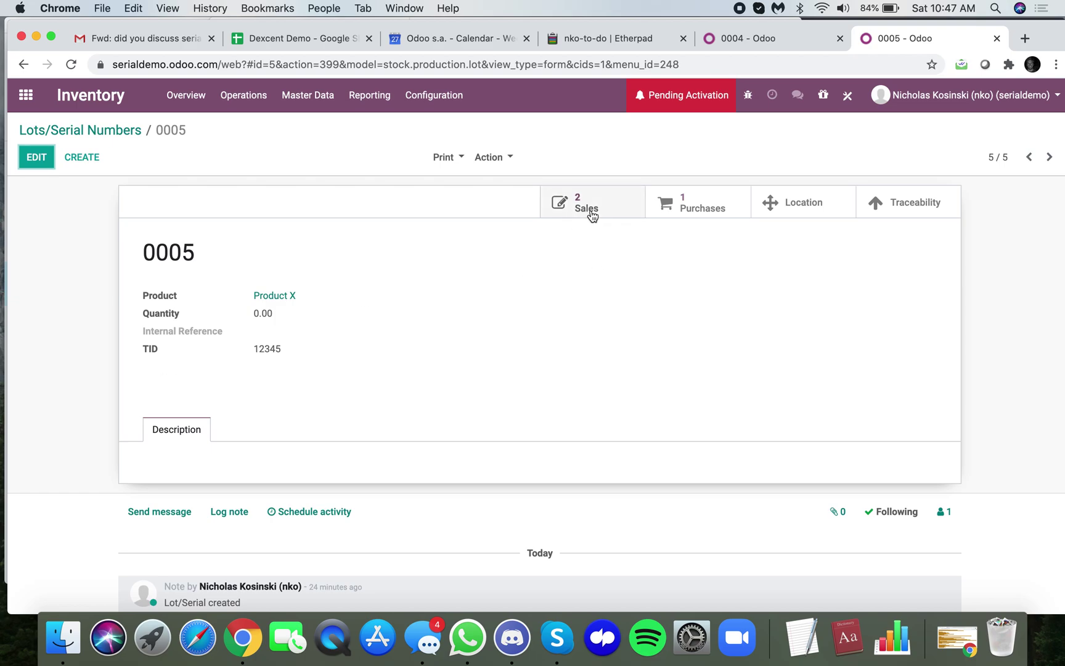
{"action": "left_click", "coordinate": [178, 130]}
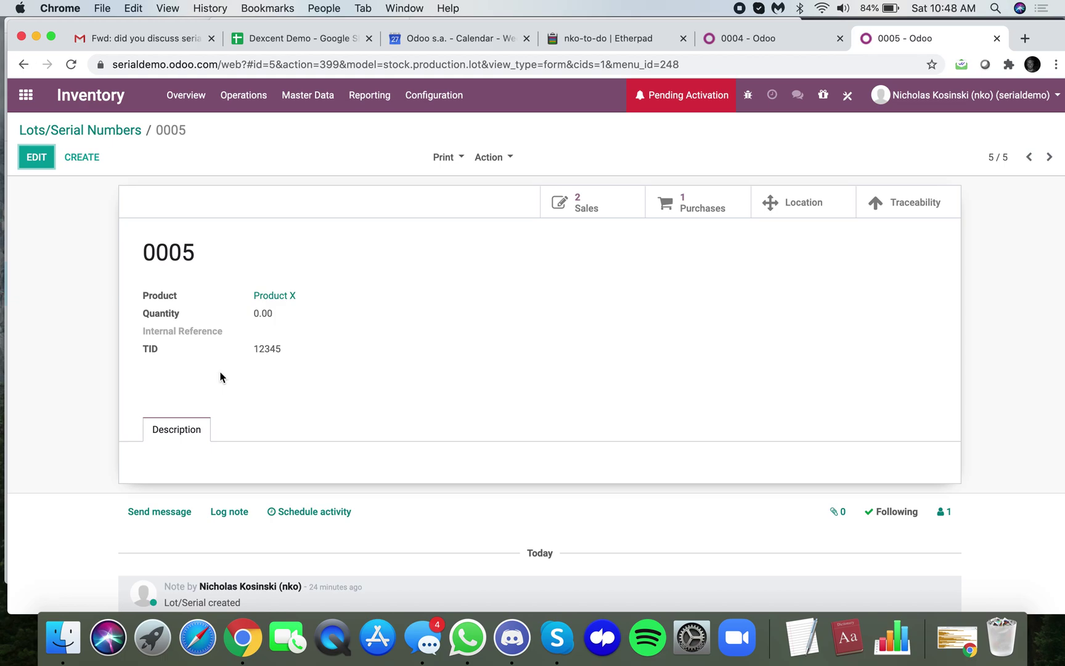
{"action": "left_click", "coordinate": [106, 131]}
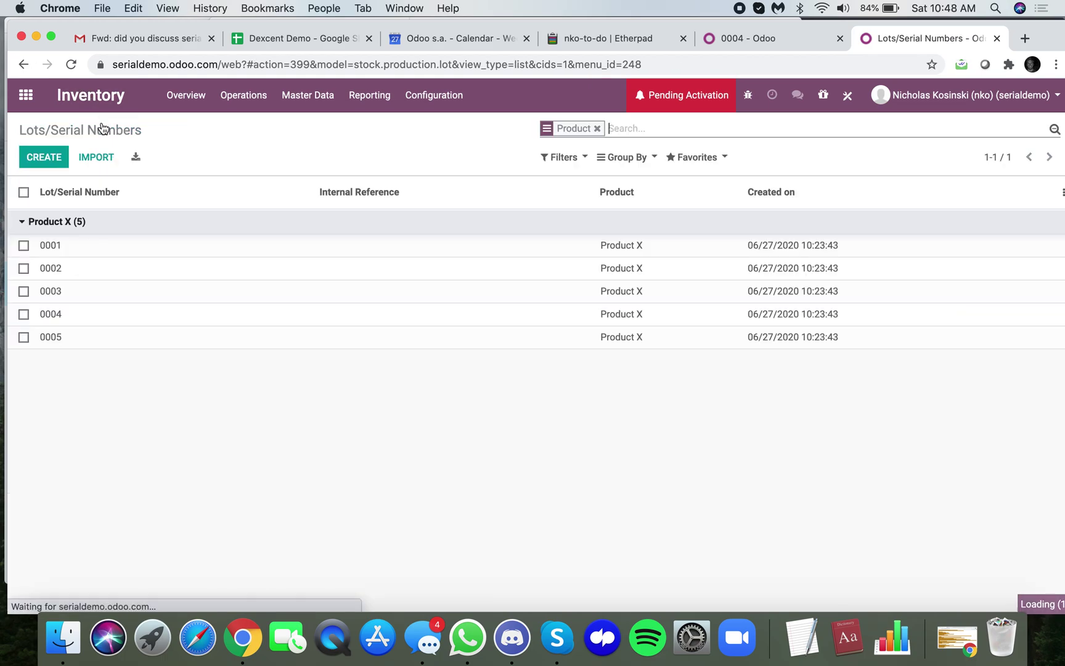
Step: Export serial 0005 using the Standard SN Export List template
{"action": "left_click", "coordinate": [24, 338]}
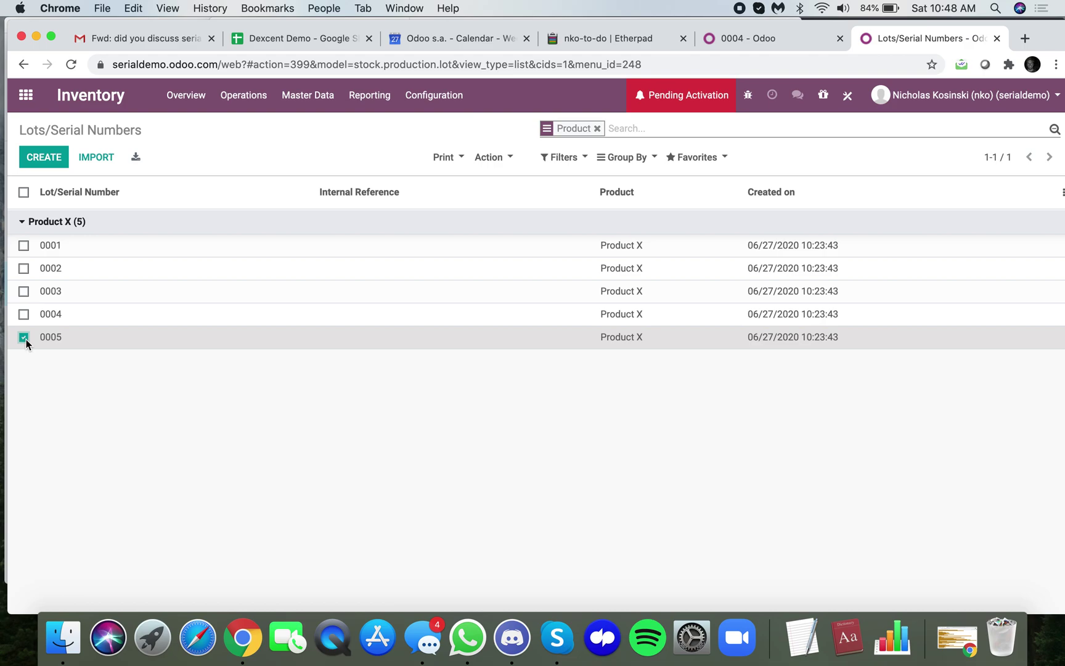
{"action": "left_click", "coordinate": [480, 158]}
{"action": "left_click", "coordinate": [501, 180]}
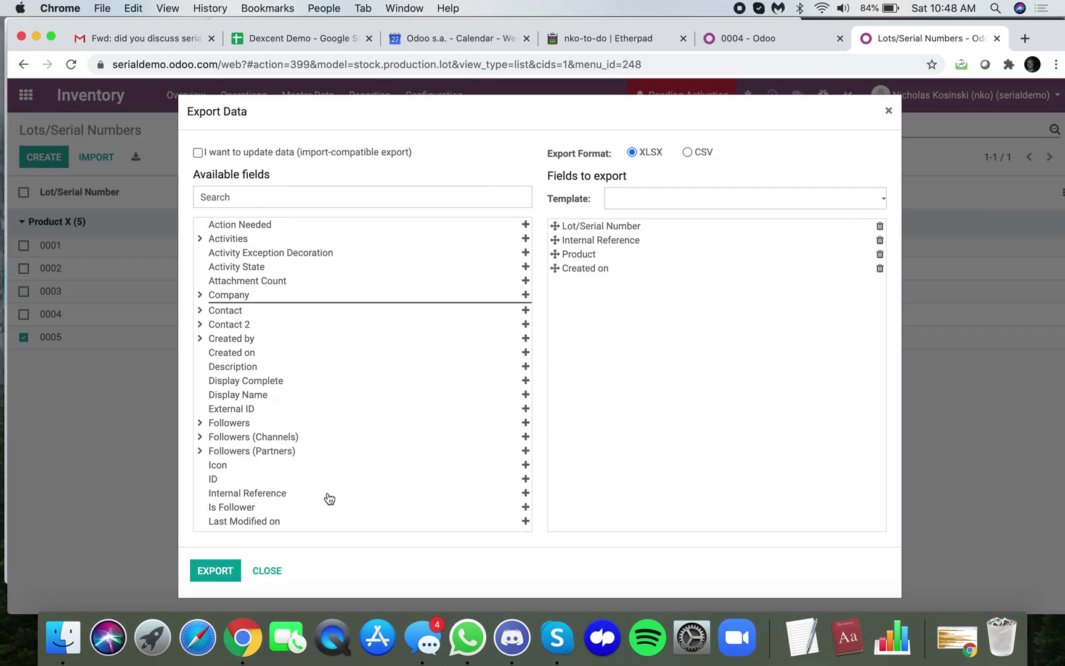
{"action": "left_click", "coordinate": [645, 203]}
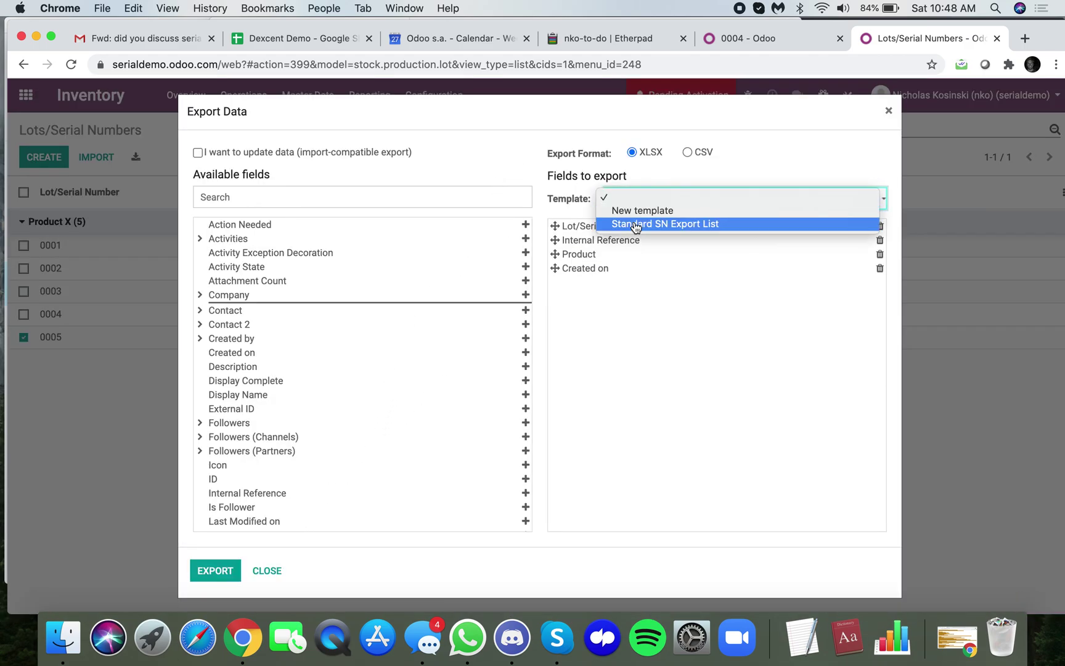
{"action": "left_click", "coordinate": [623, 227]}
Step: Add the TID field, export as XLSX, save, and open the file in Numbers
{"action": "scroll", "coordinate": [346, 475], "scroll_direction": "down", "scroll_amount": 5}
{"action": "double_click", "coordinate": [287, 472]}
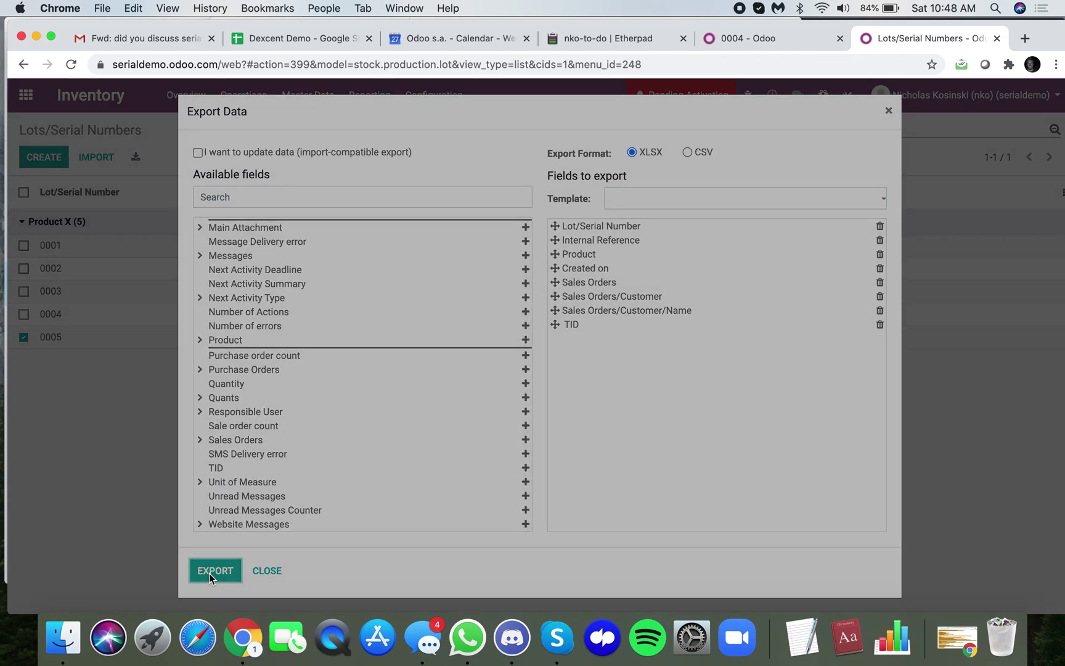
{"action": "left_click", "coordinate": [209, 572]}
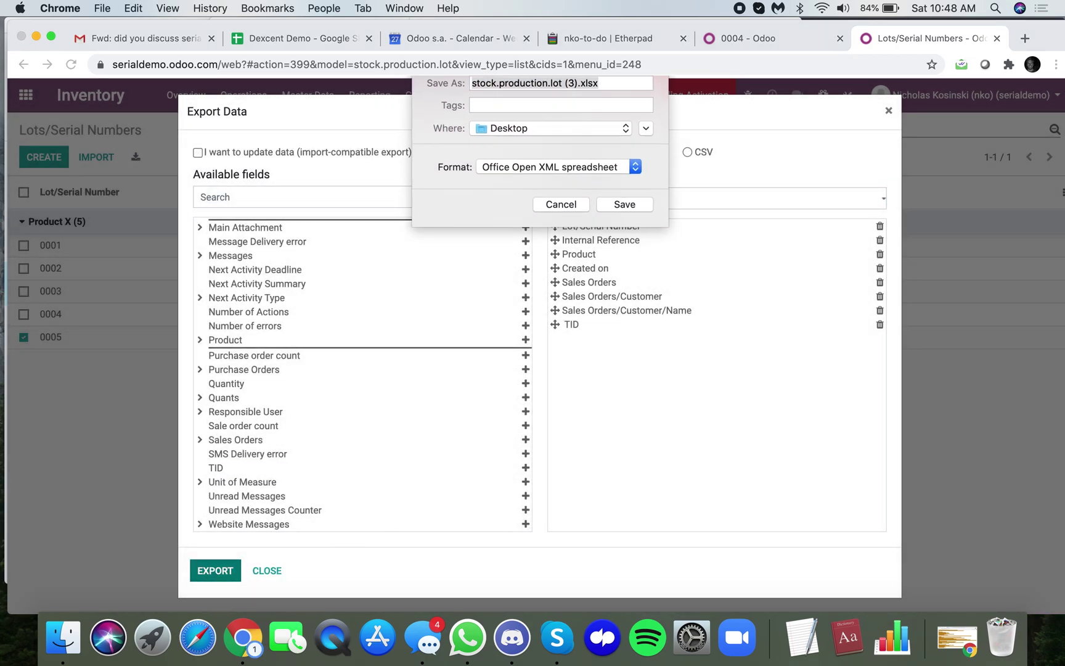
{"action": "key", "text": "Return"}
{"action": "left_click", "coordinate": [134, 591]}
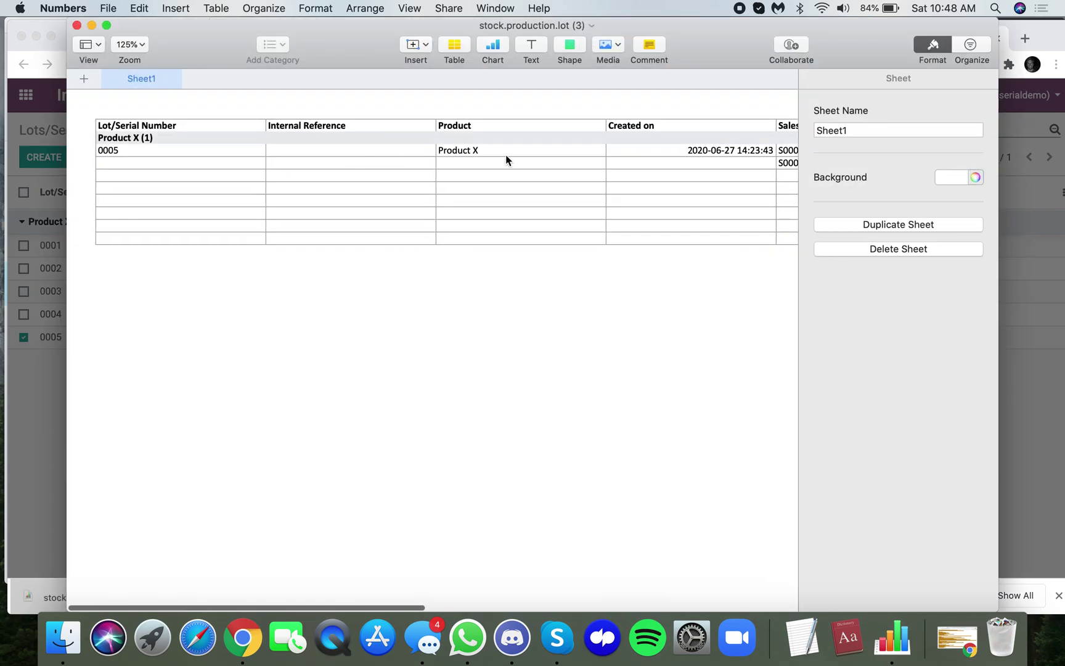
Step: Check S00006, S00007, both customers and TID 12345 in the sheet, then close it and Export Data
{"action": "scroll", "coordinate": [506, 159], "scroll_direction": "right", "scroll_amount": 4}
{"action": "scroll", "coordinate": [687, 163], "scroll_direction": "right", "scroll_amount": 12}
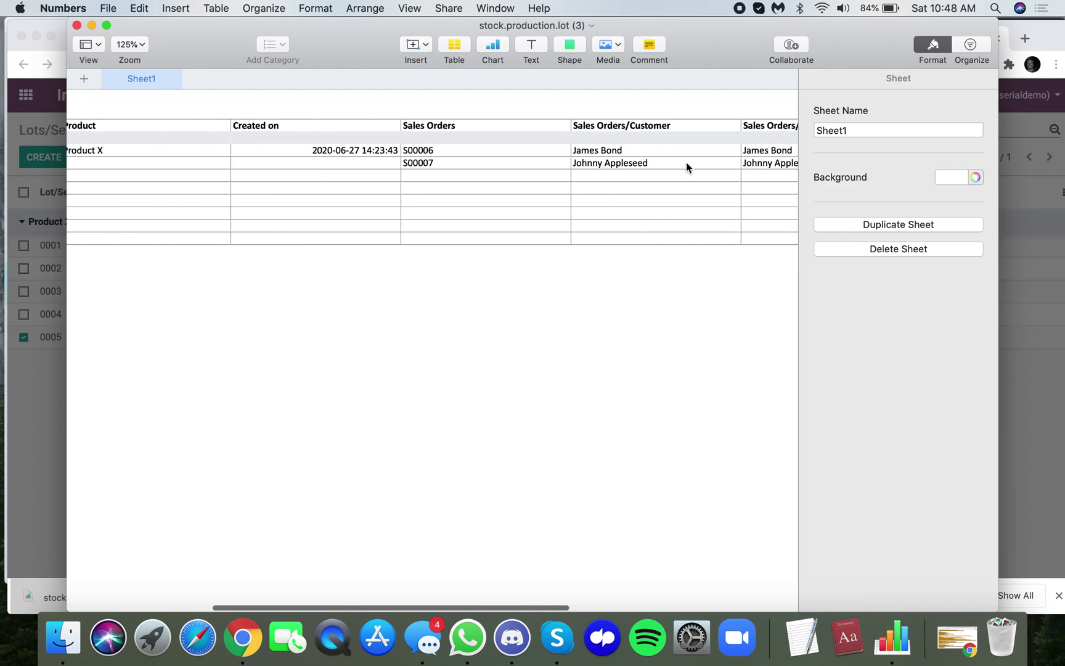
{"action": "scroll", "coordinate": [722, 170], "scroll_direction": "right", "scroll_amount": 5}
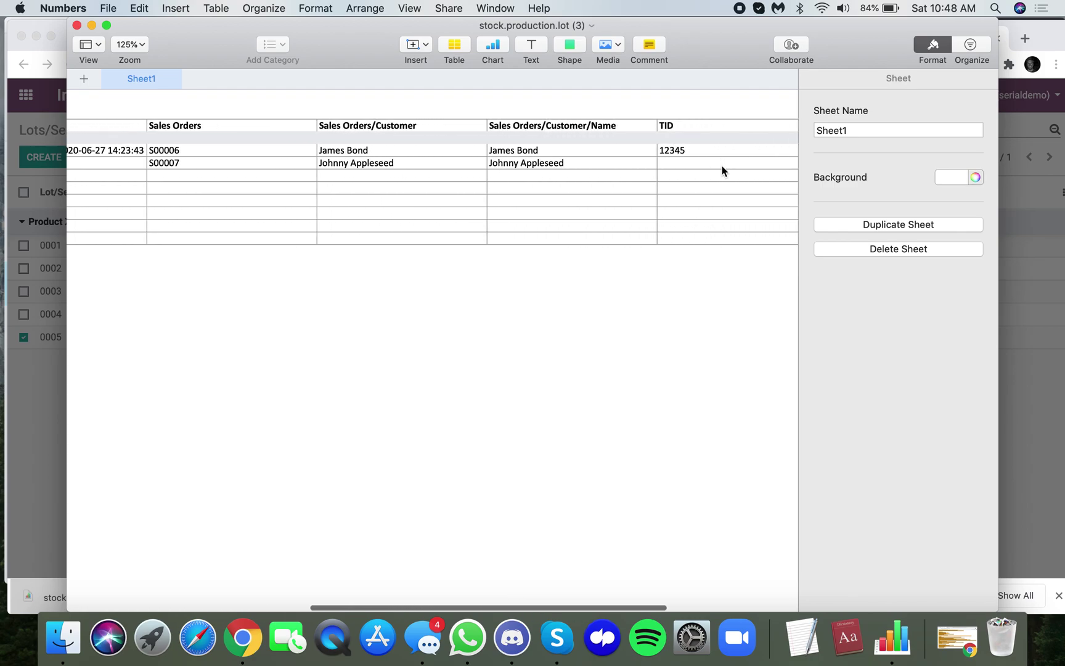
{"action": "key", "text": "super+w"}
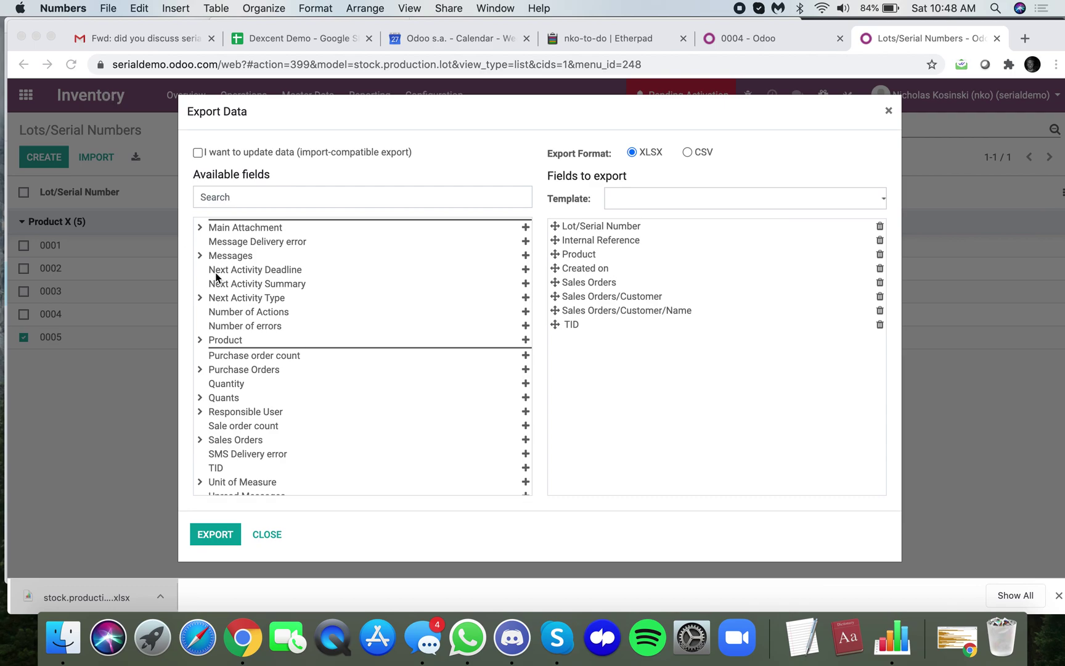
{"action": "left_click", "coordinate": [271, 567]}
{"action": "left_click", "coordinate": [271, 568]}
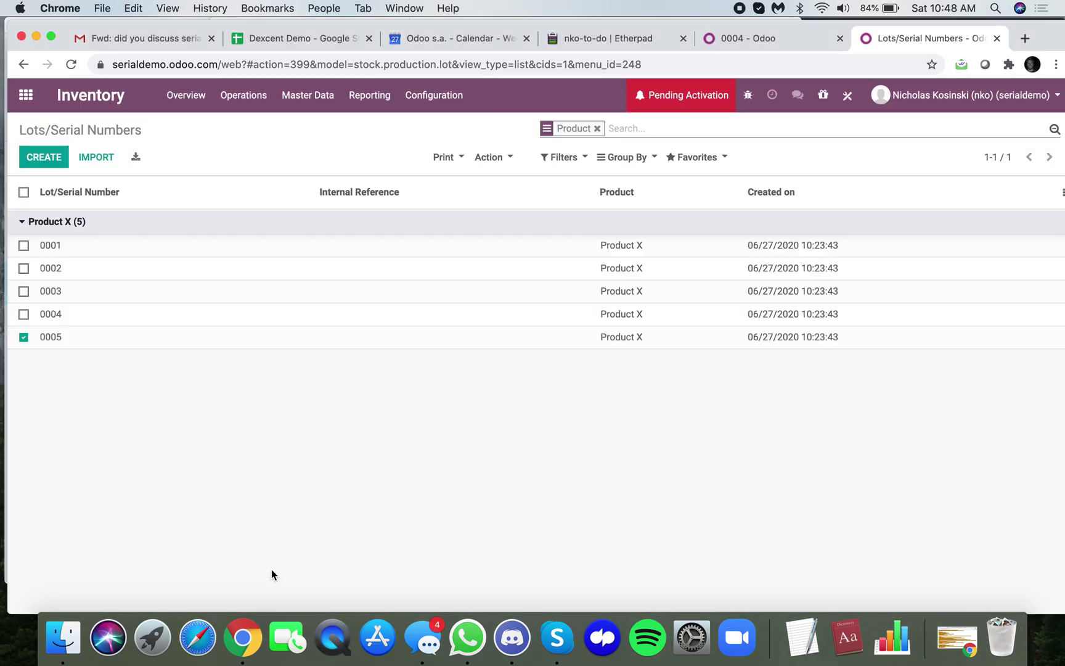